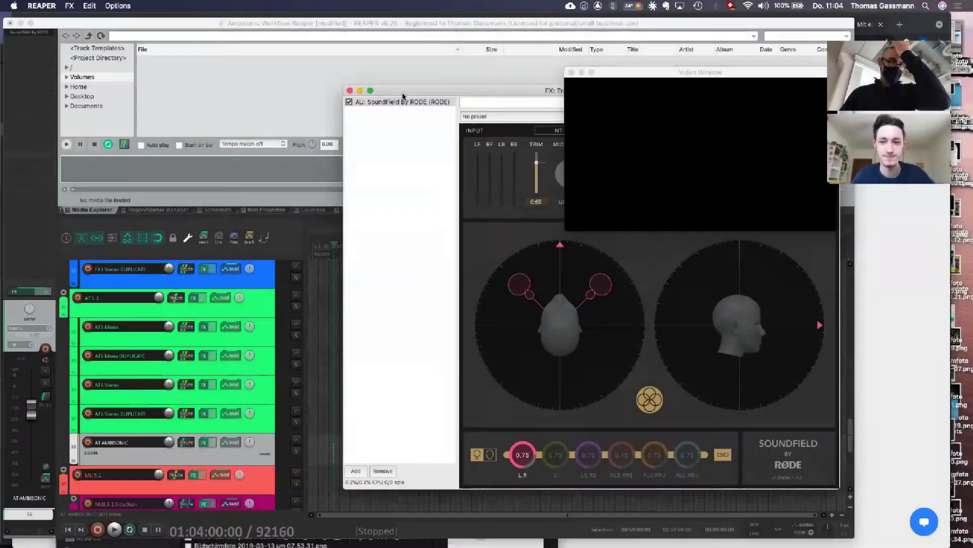
# - Look through the saved project templates in the File menu without loading one
pyautogui.scroll(8, 157, 304)
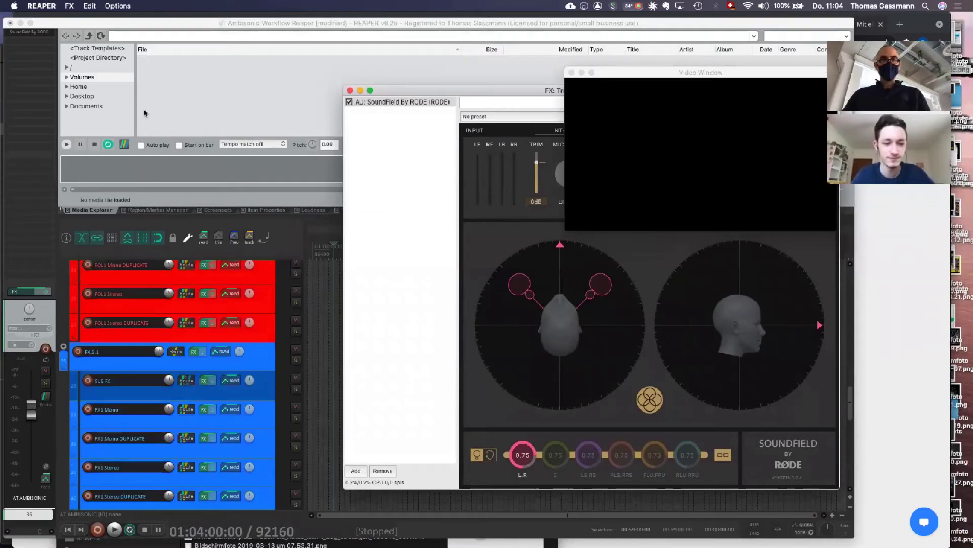
pyautogui.click(84, 23)
pyautogui.click(70, 5)
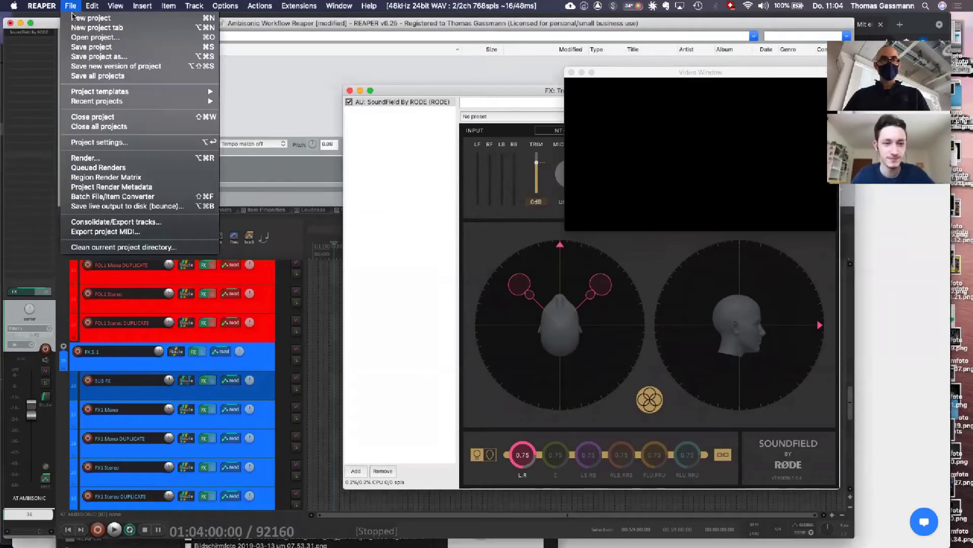
pyautogui.moveTo(107, 104)
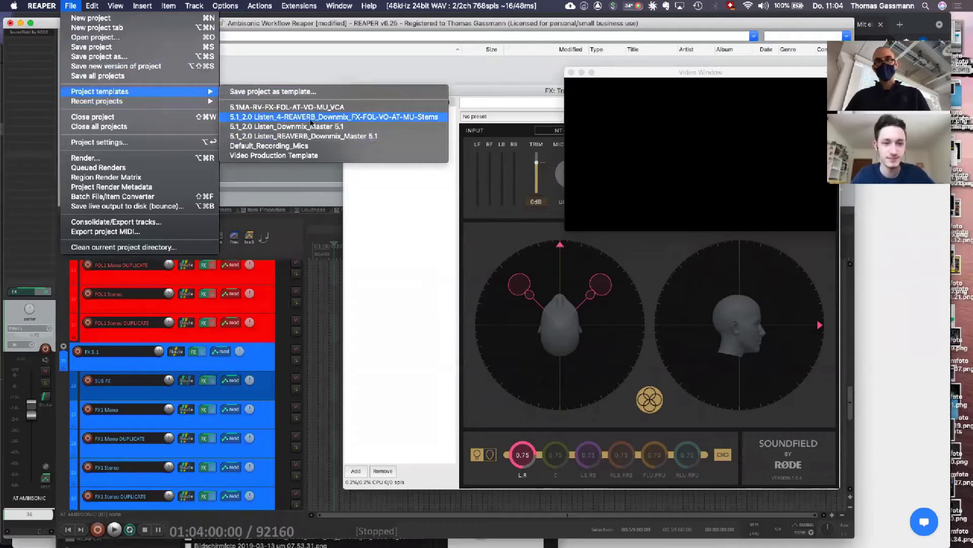
pyautogui.click(350, 120)
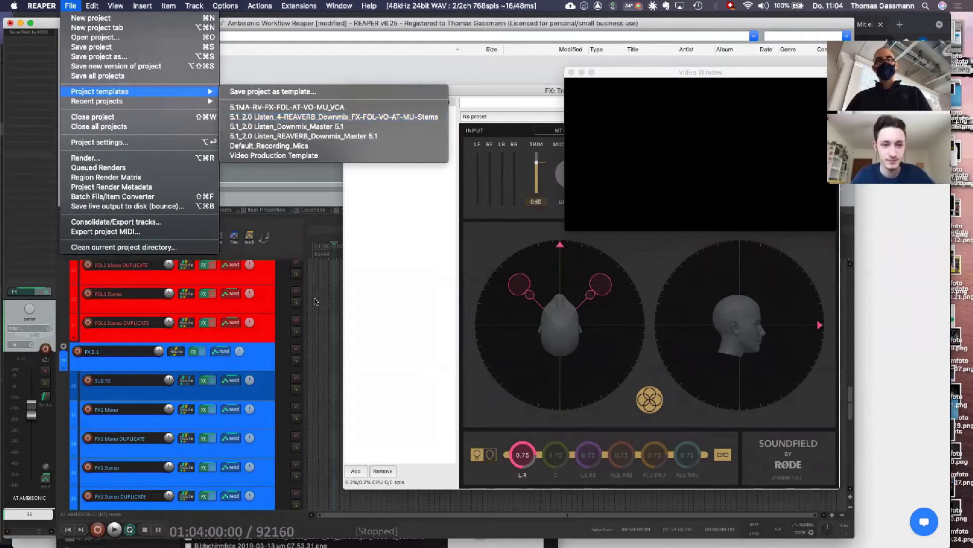
pyautogui.scroll(-1, 223, 421)
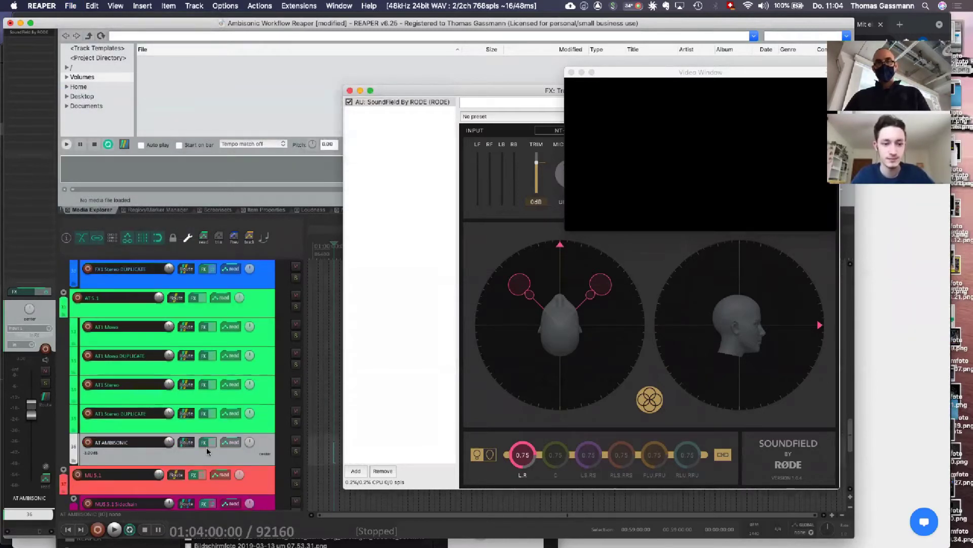
# - Bring the track 36 SoundField by RODE window to the front and move it up and left
pyautogui.moveTo(407, 90); pyautogui.dragTo(179, 96)
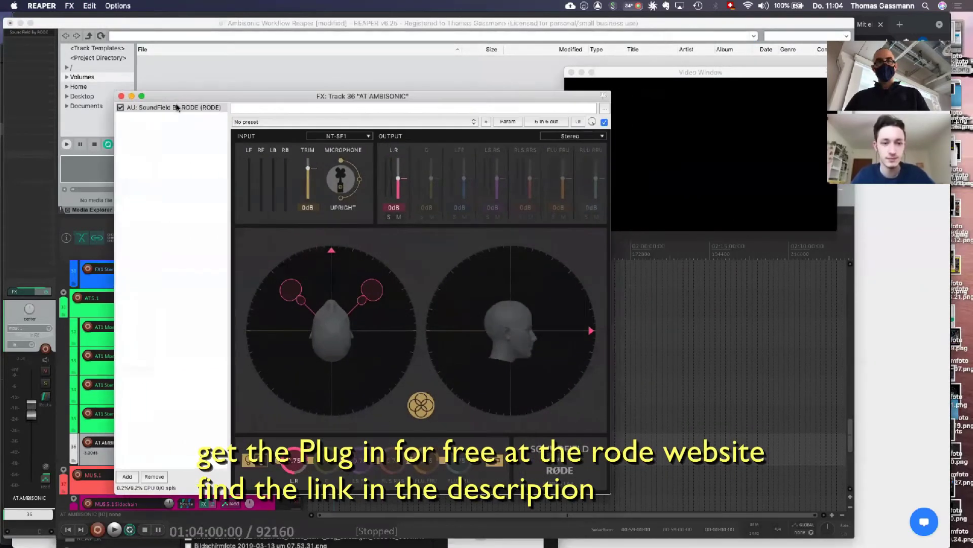
pyautogui.moveTo(191, 97); pyautogui.dragTo(188, 94)
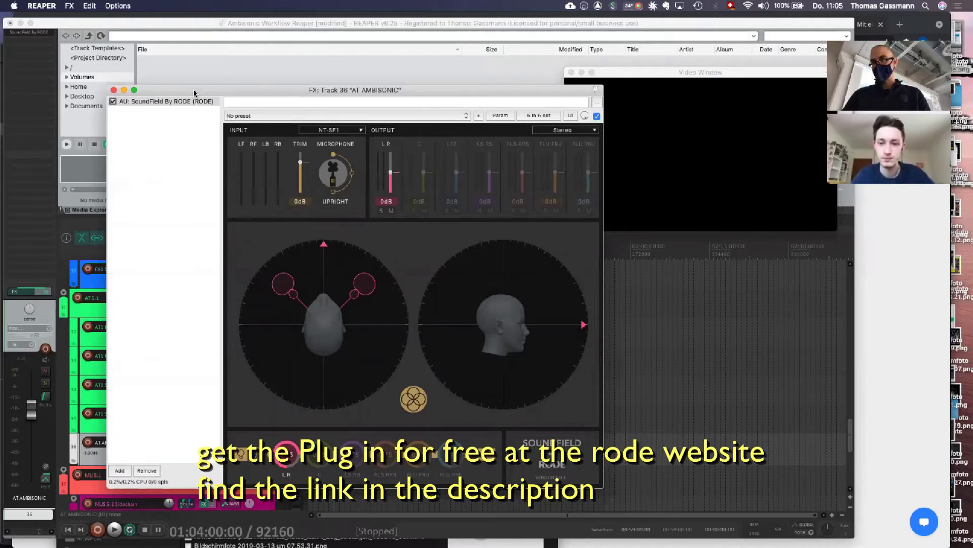
pyautogui.moveTo(193, 92); pyautogui.dragTo(193, 67)
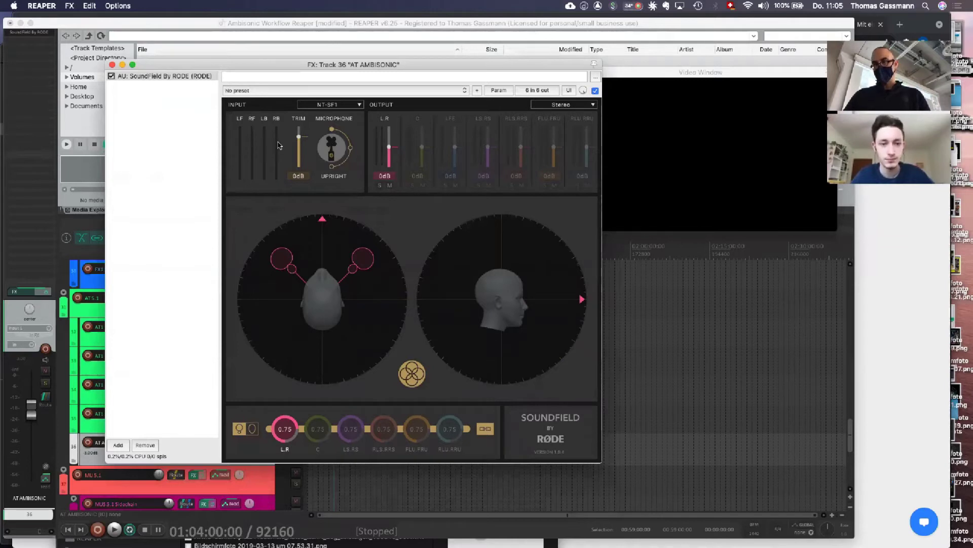
pyautogui.moveTo(256, 66); pyautogui.dragTo(243, 62)
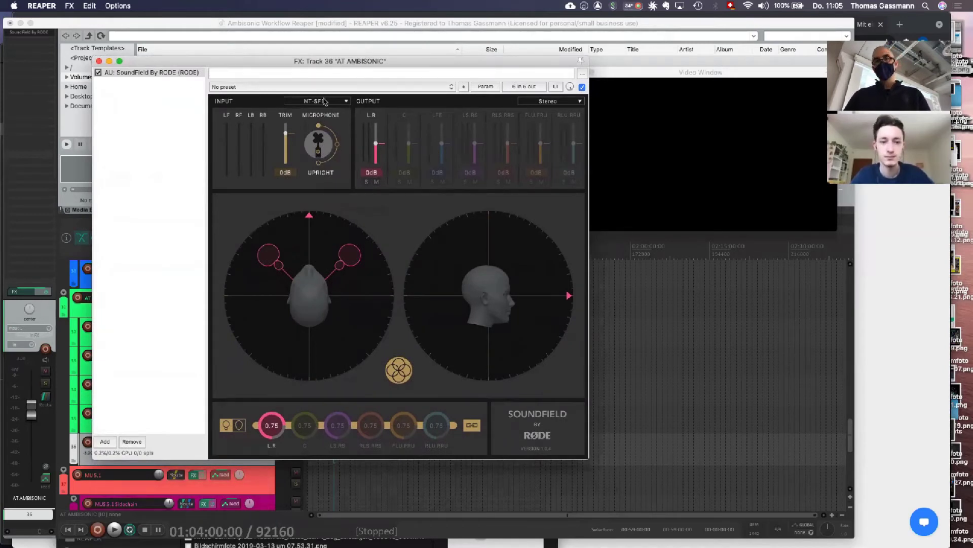
# - Leave the SoundField input format on NT-SF1 and show the list of output formats
pyautogui.click(338, 105)
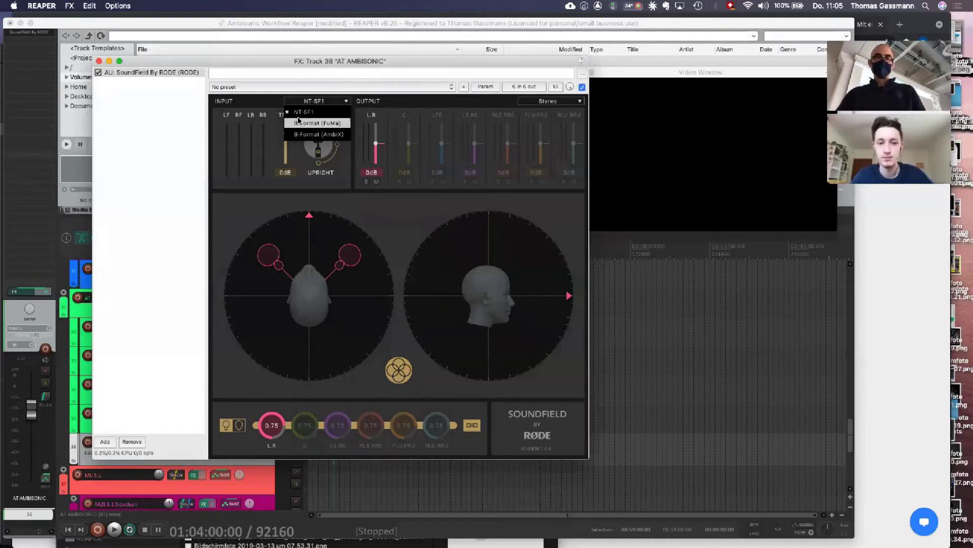
pyautogui.click(298, 112)
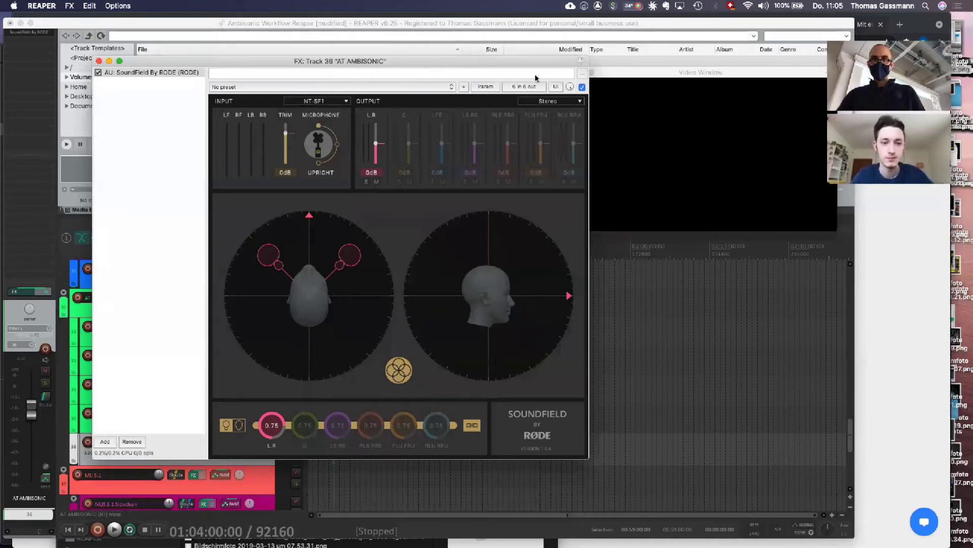
pyautogui.click(575, 103)
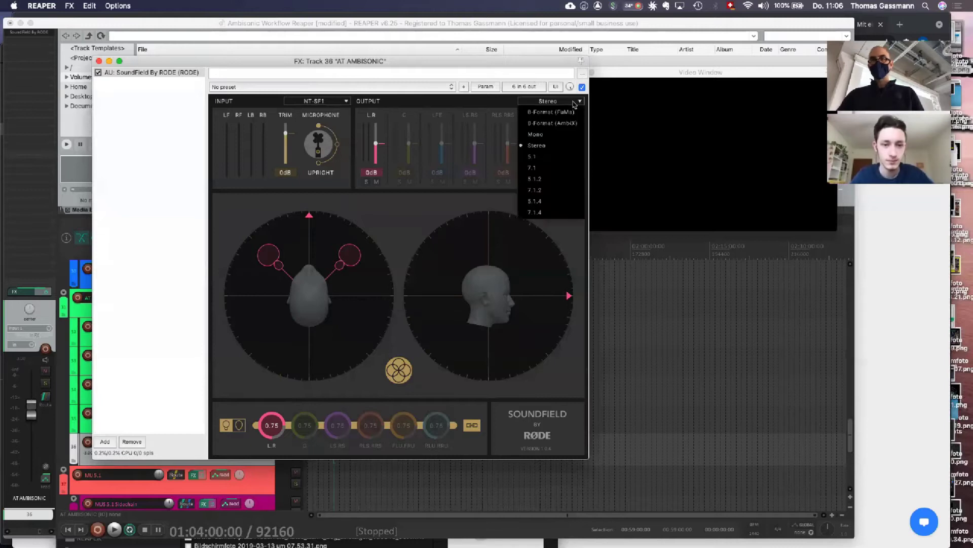
# - Switch the SoundField output to 5.1, mute LFE, lower the L,R level, and close the window
pyautogui.click(532, 157)
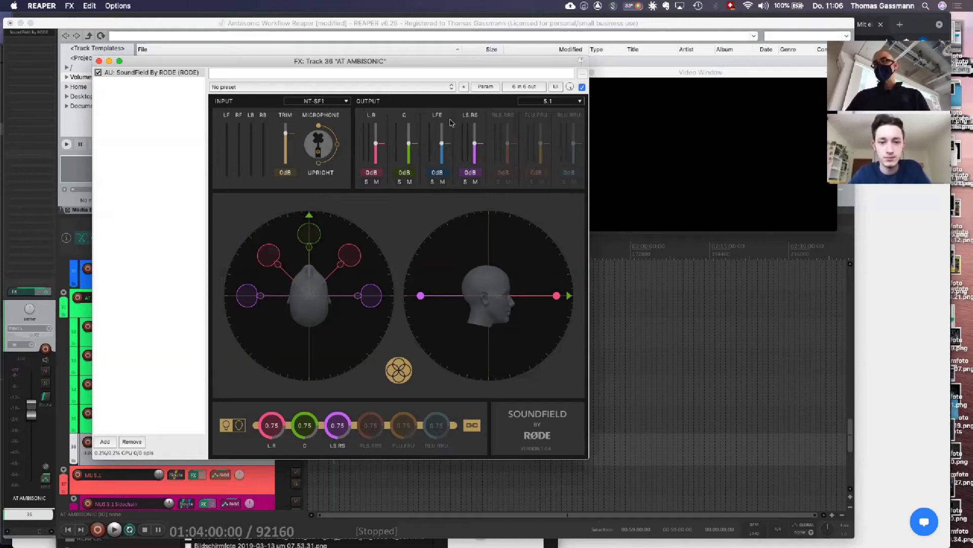
pyautogui.click(442, 182)
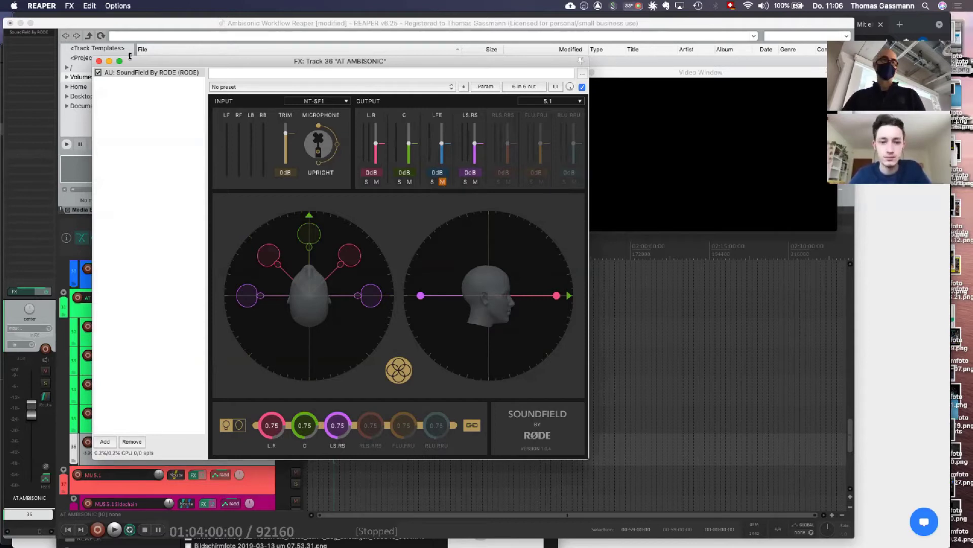
pyautogui.moveTo(171, 64); pyautogui.dragTo(134, 47)
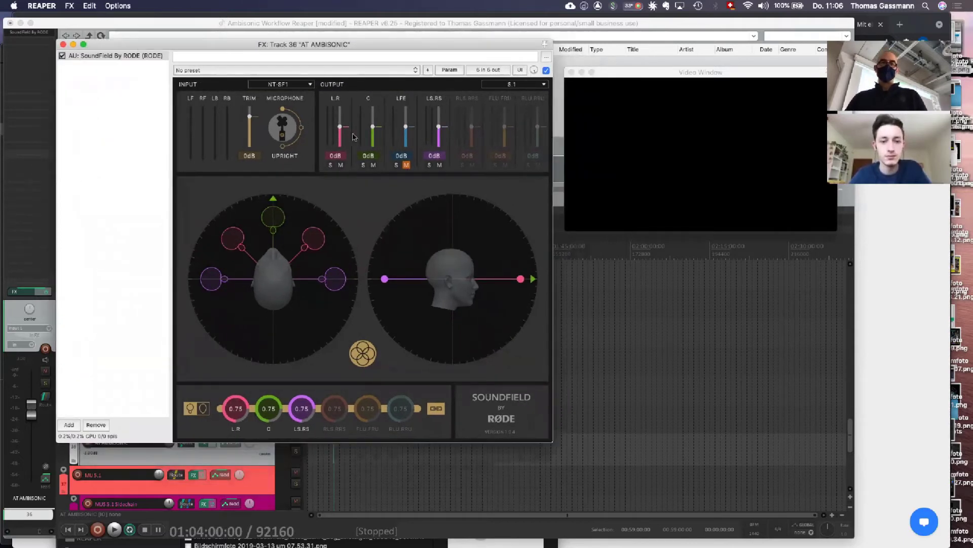
pyautogui.moveTo(340, 126)
pyautogui.mouseDown()
pyautogui.moveTo(341, 164)
pyautogui.moveTo(341, 101)
pyautogui.moveTo(341, 150)
pyautogui.moveTo(341, 131)
pyautogui.mouseUp()
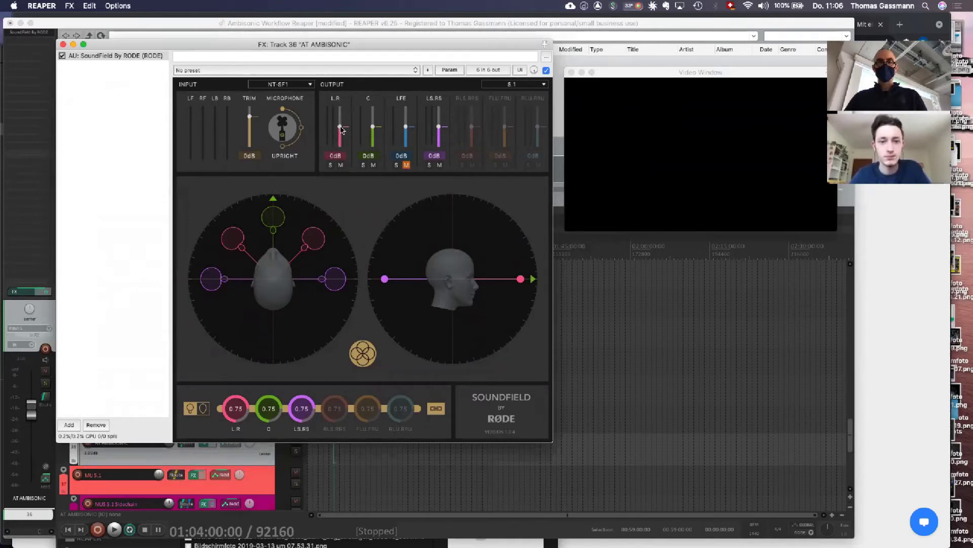
pyautogui.click(63, 44)
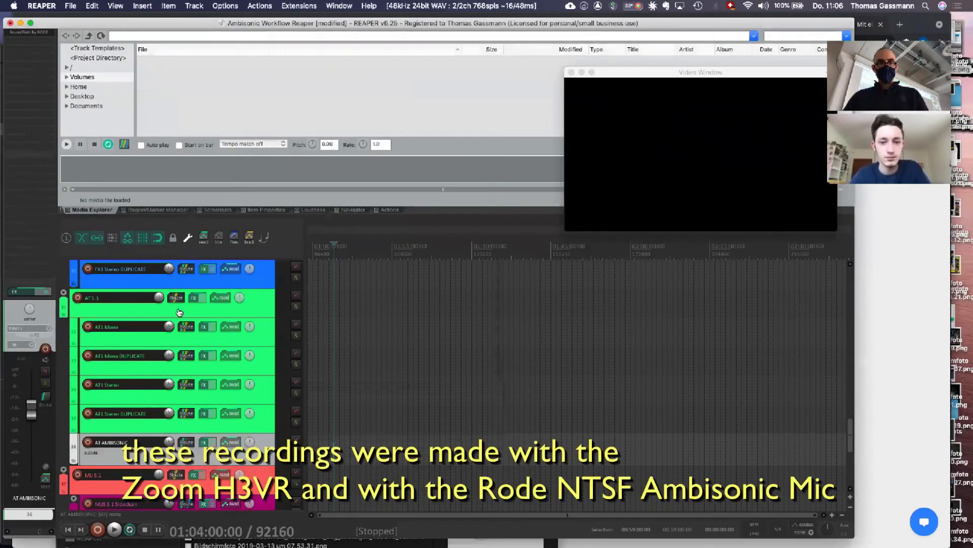
# - Move the Finder window up, stop the AT AMBISONIC playback, and return to the top of the track list
pyautogui.press('super+Tab')
pyautogui.press('super+Tab')
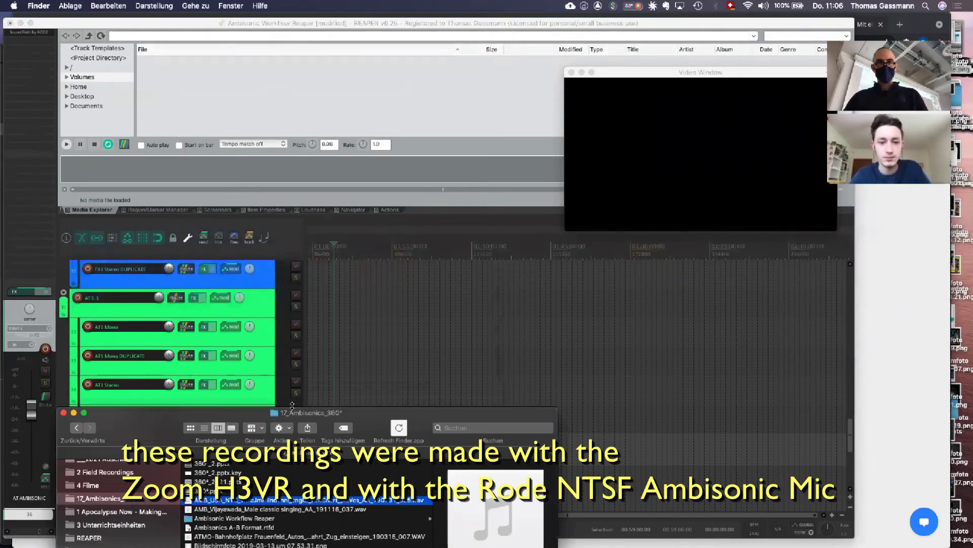
pyautogui.moveTo(249, 416); pyautogui.dragTo(263, 75)
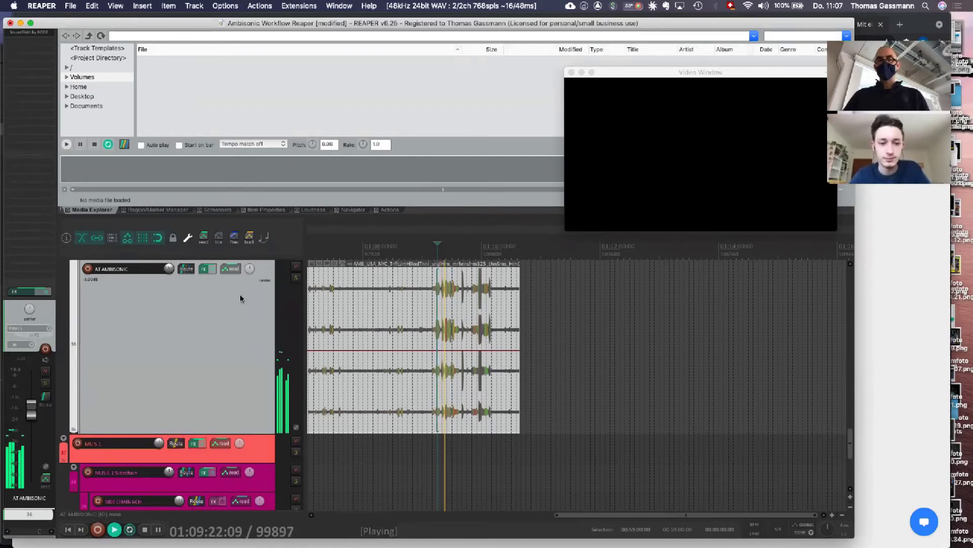
pyautogui.press('space')
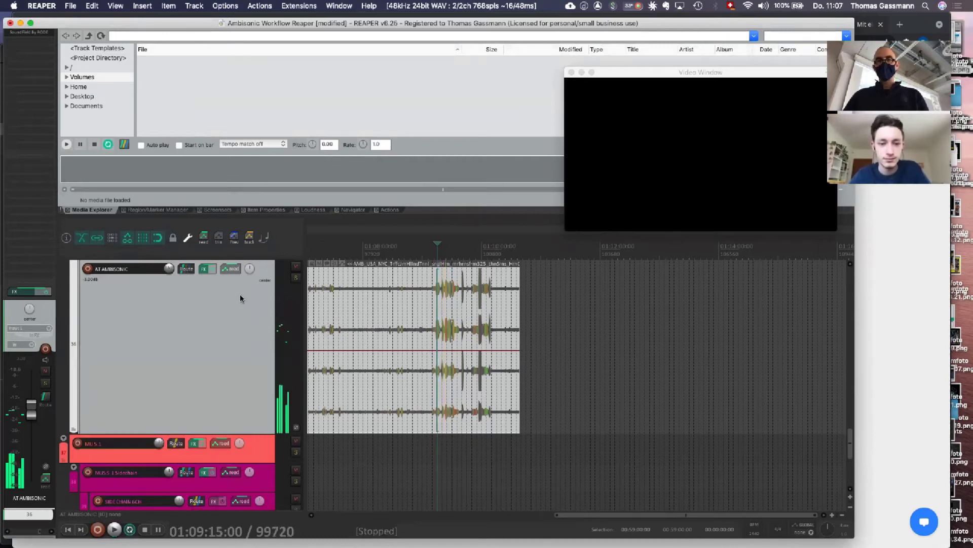
pyautogui.scroll(2, 240, 298)
pyautogui.scroll(15, 240, 298)
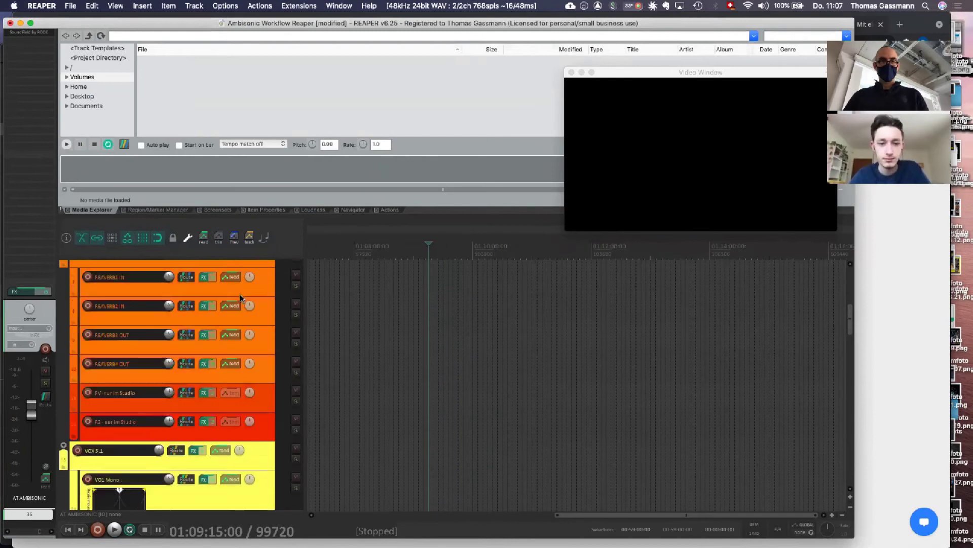
pyautogui.scroll(3, 241, 297)
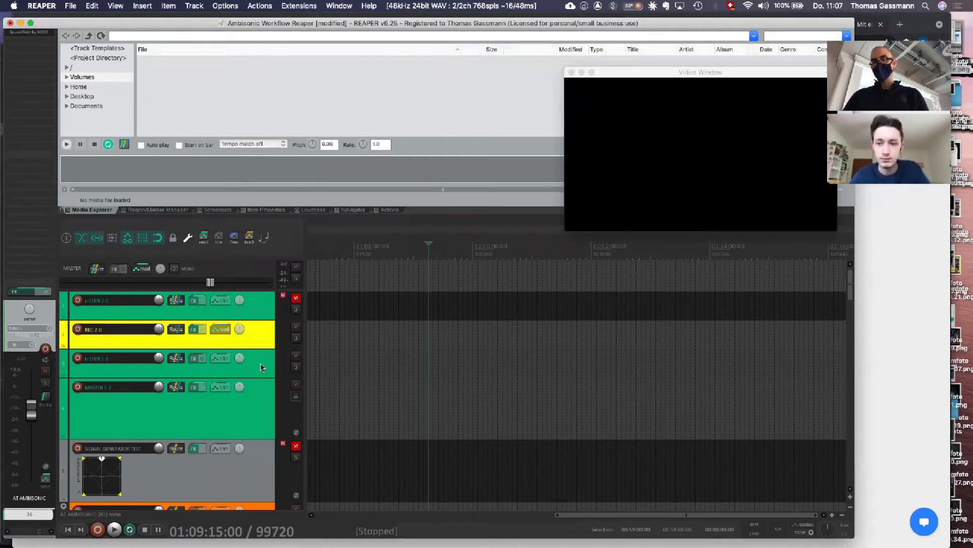
# - Mute LISTEN 5.1, unmute LISTEN 2.0, and show its Dolby PL downmix FX chain
pyautogui.click(295, 356)
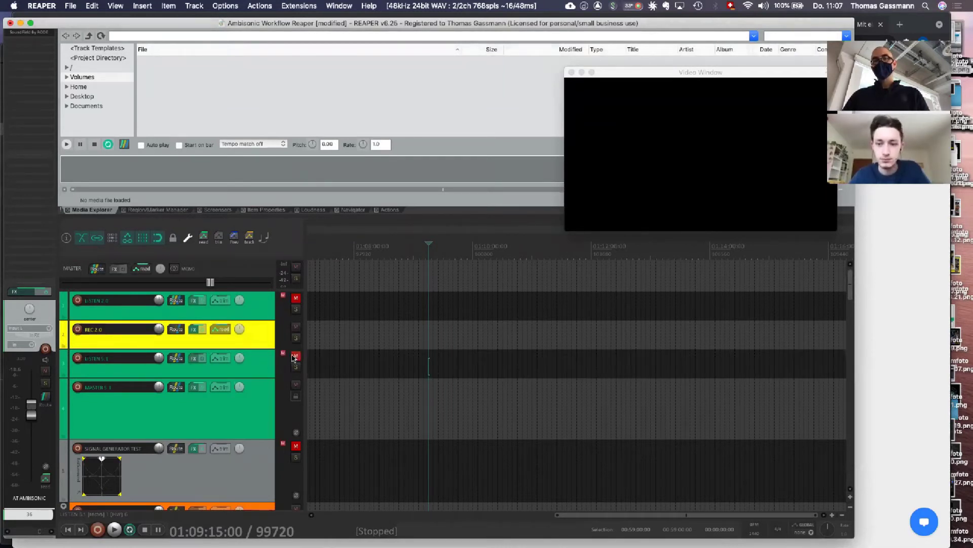
pyautogui.click(295, 299)
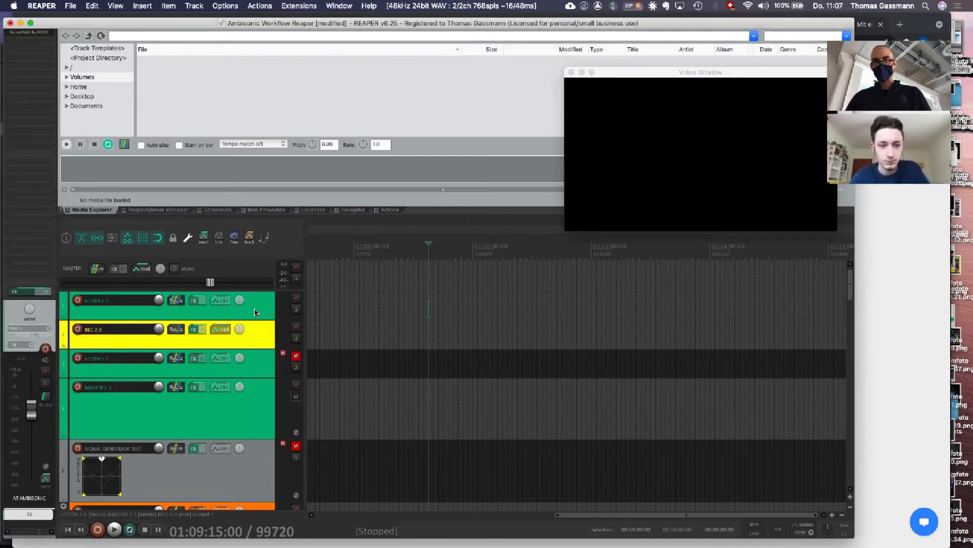
pyautogui.click(194, 300)
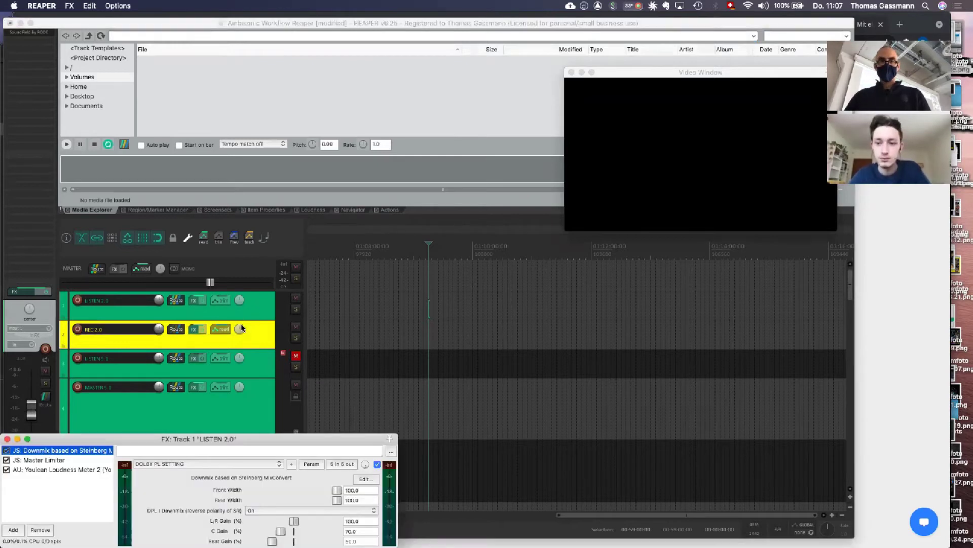
pyautogui.moveTo(192, 439); pyautogui.dragTo(288, 116)
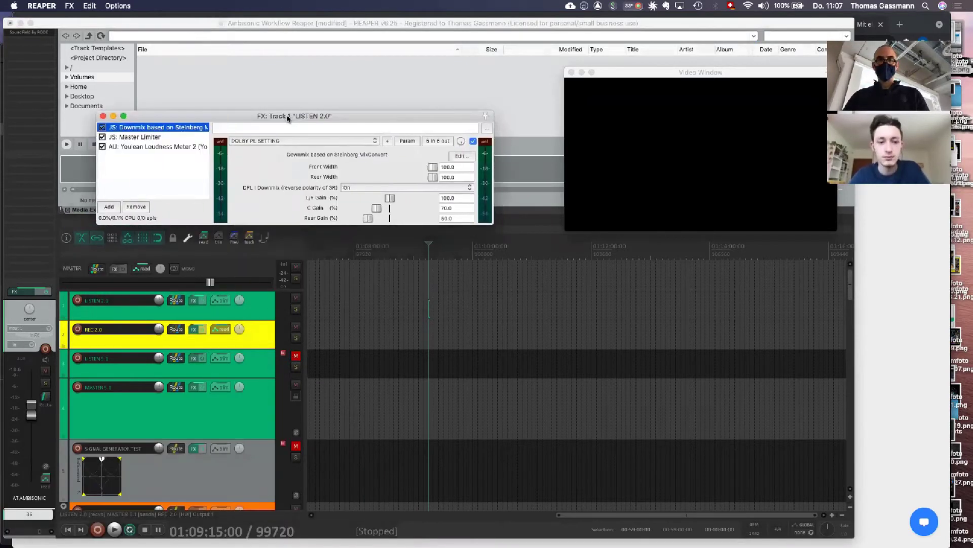
# - Close the LISTEN 2.0 FX chain and play the session through the stereo downmix, then stop
pyautogui.click(103, 117)
pyautogui.scroll(-15, 208, 374)
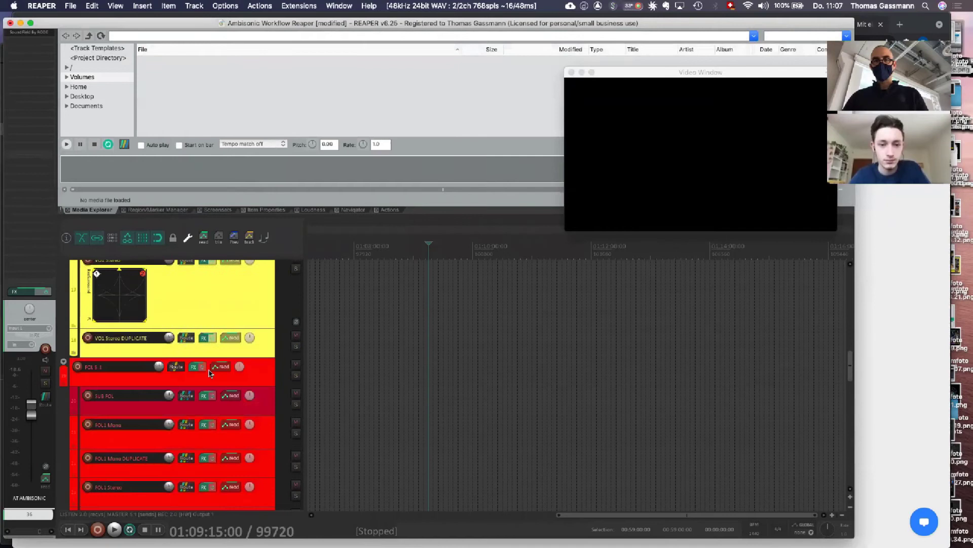
pyautogui.scroll(-18, 209, 373)
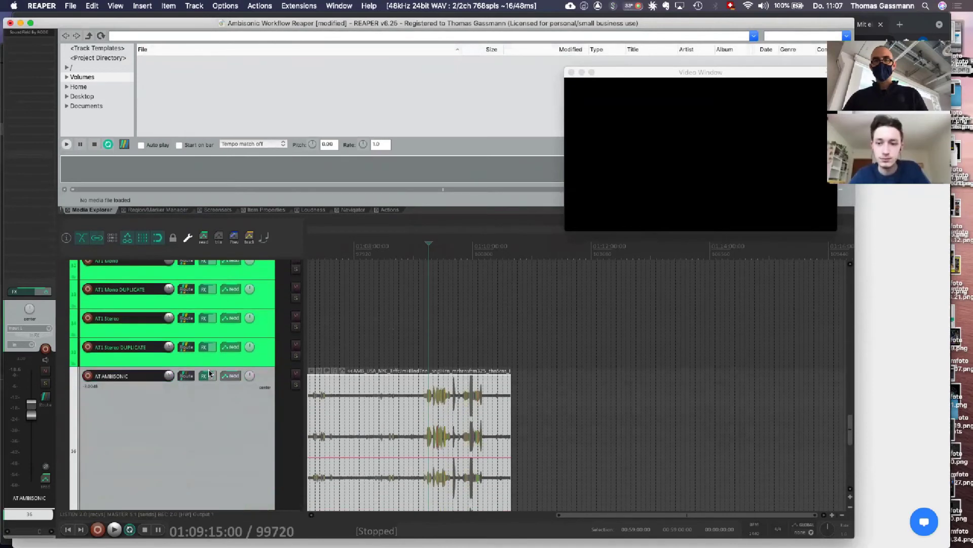
pyautogui.press('space')
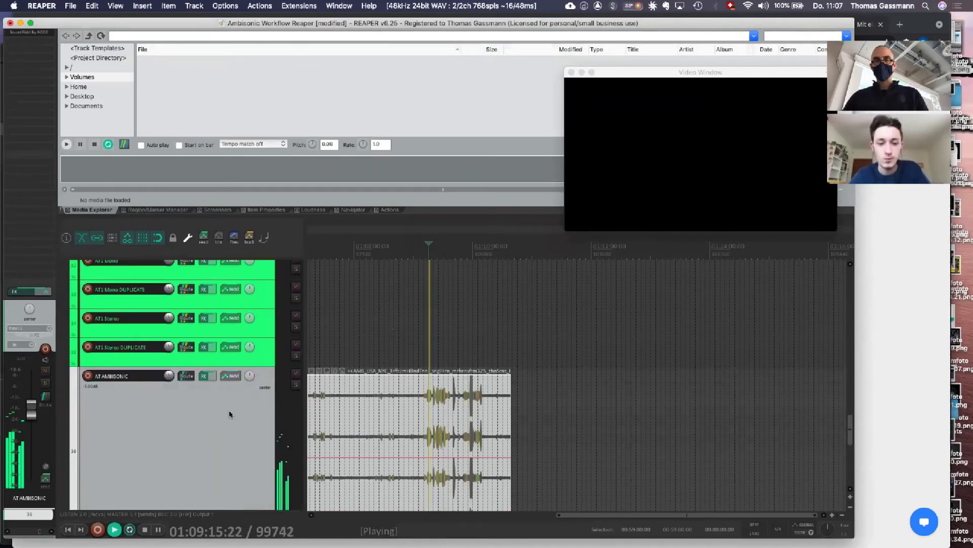
pyautogui.scroll(3, 230, 415)
pyautogui.scroll(3, 231, 414)
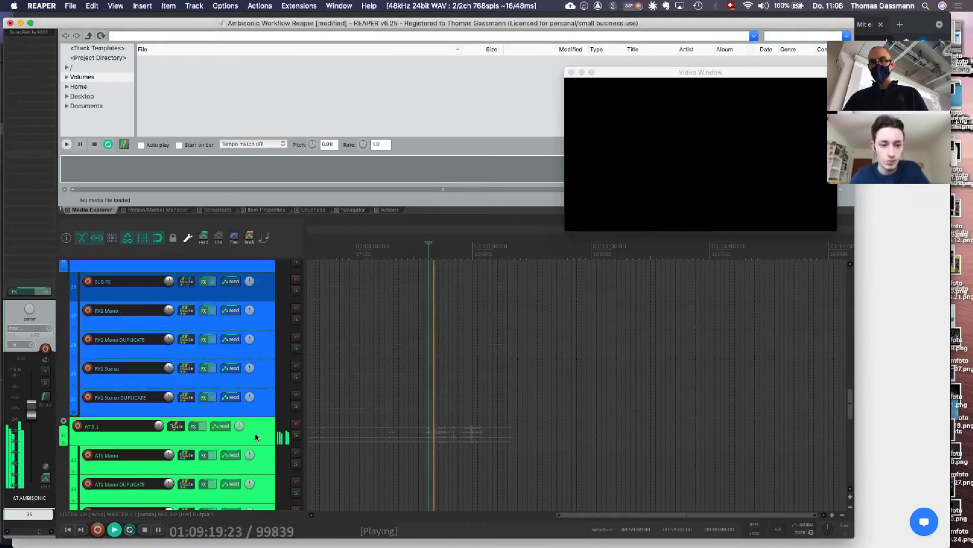
pyautogui.scroll(10, 256, 438)
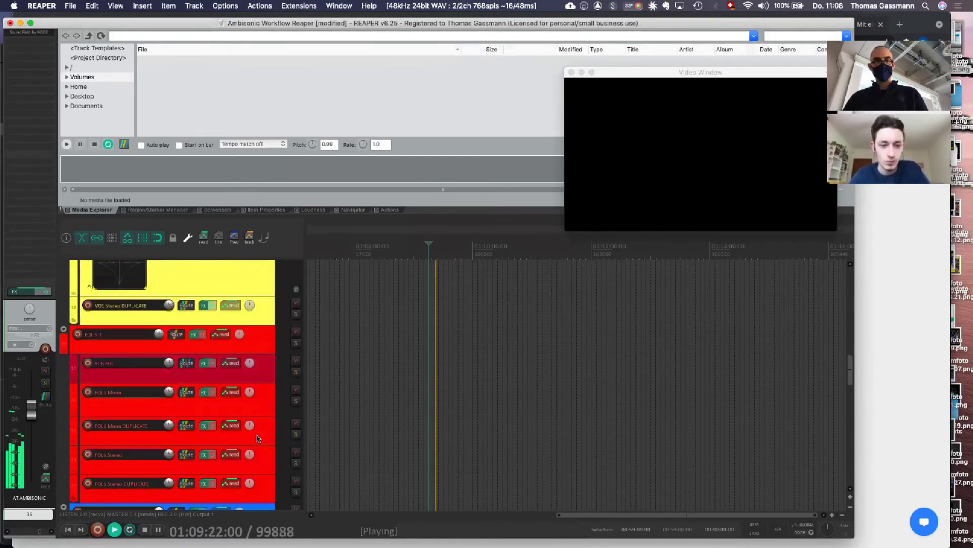
pyautogui.scroll(3, 257, 438)
pyautogui.press('space')
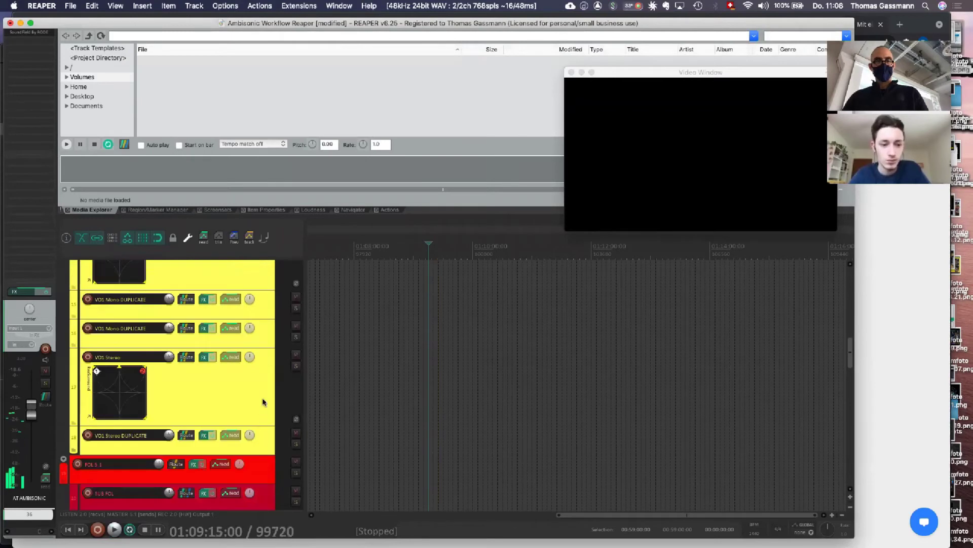
# - Play the session again from the start position, then stop
pyautogui.scroll(10, 263, 402)
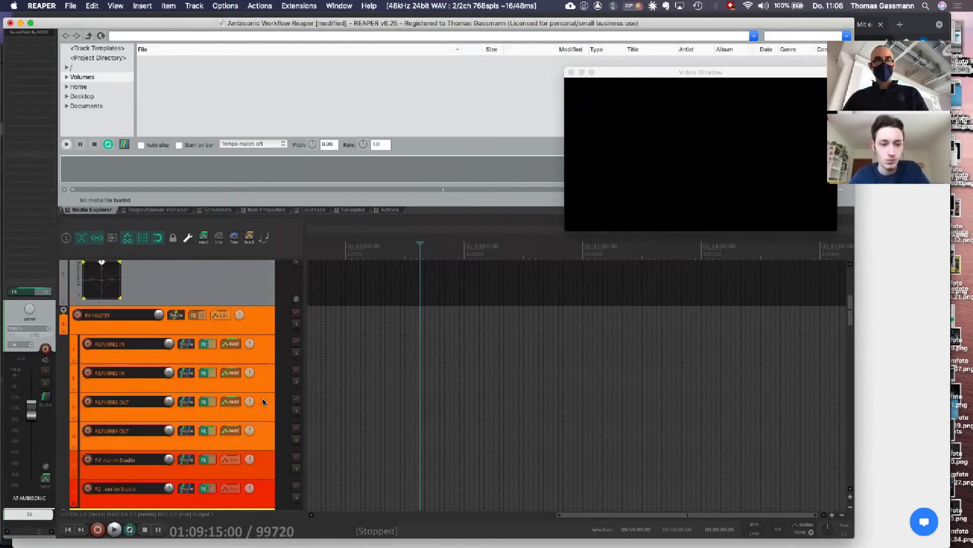
pyautogui.scroll(5, 263, 402)
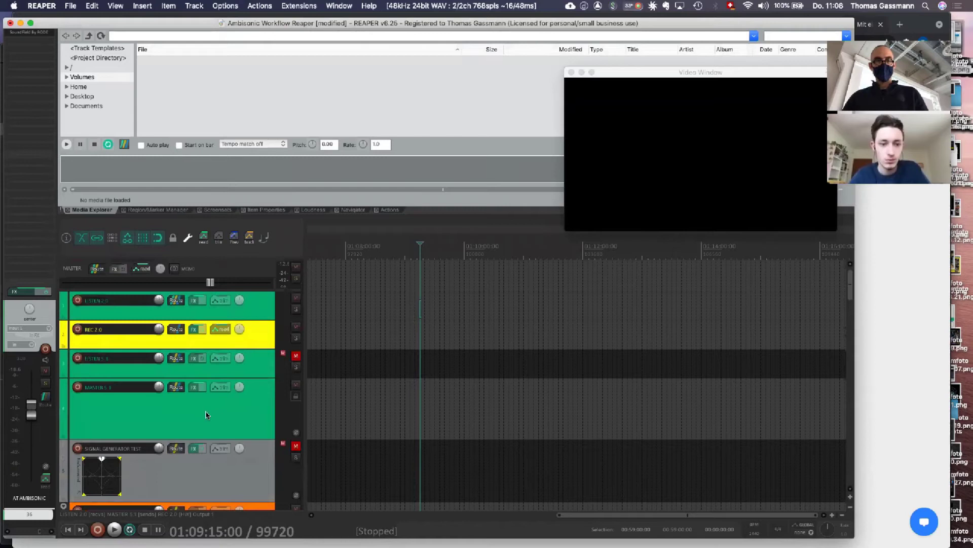
pyautogui.press('space')
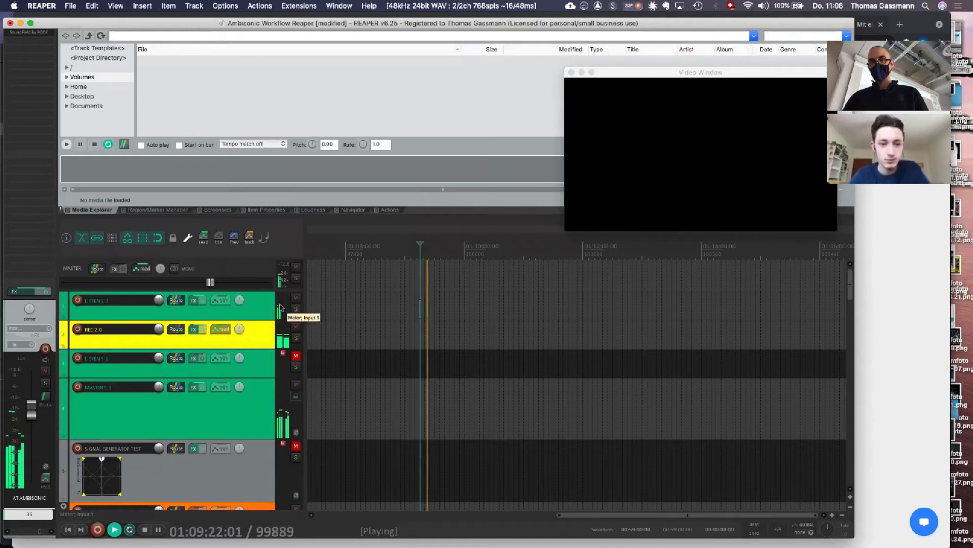
pyautogui.press('space')
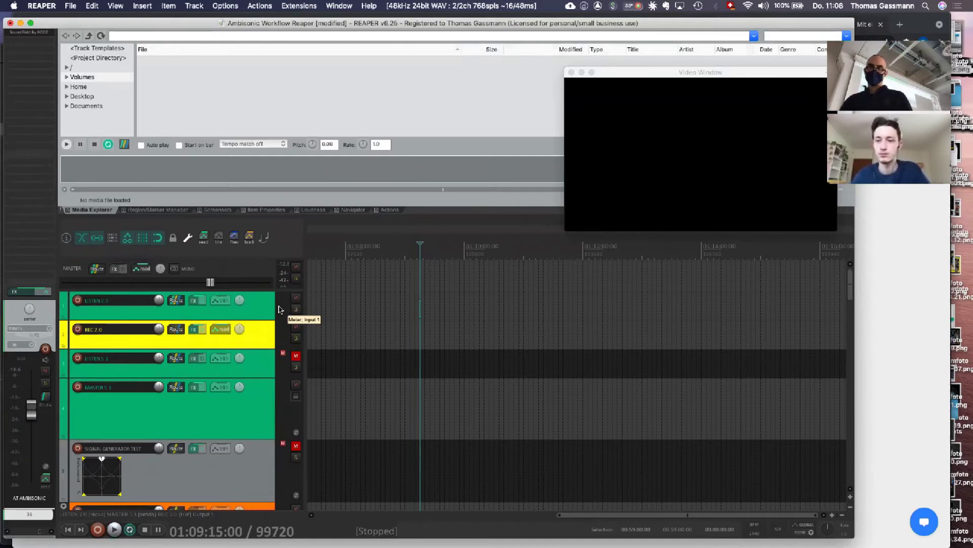
# - Reduce the AT AMBISONIC track's height by dragging its bottom edge up
pyautogui.scroll(-10, 228, 393)
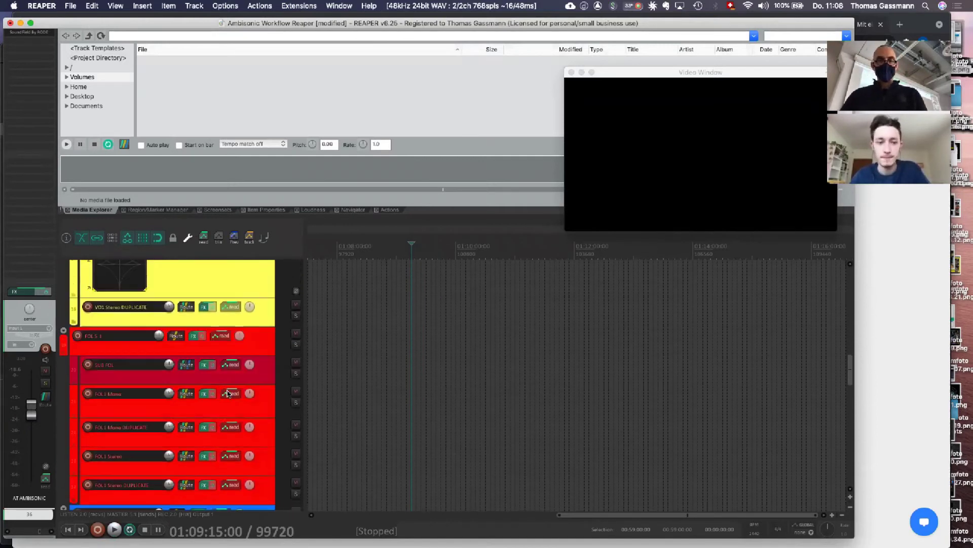
pyautogui.scroll(-15, 228, 393)
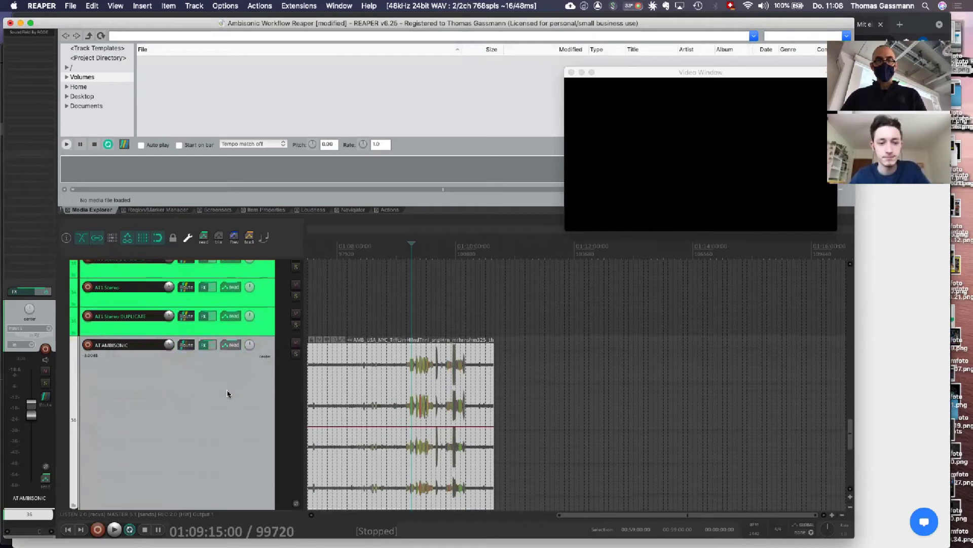
pyautogui.scroll(-2, 227, 393)
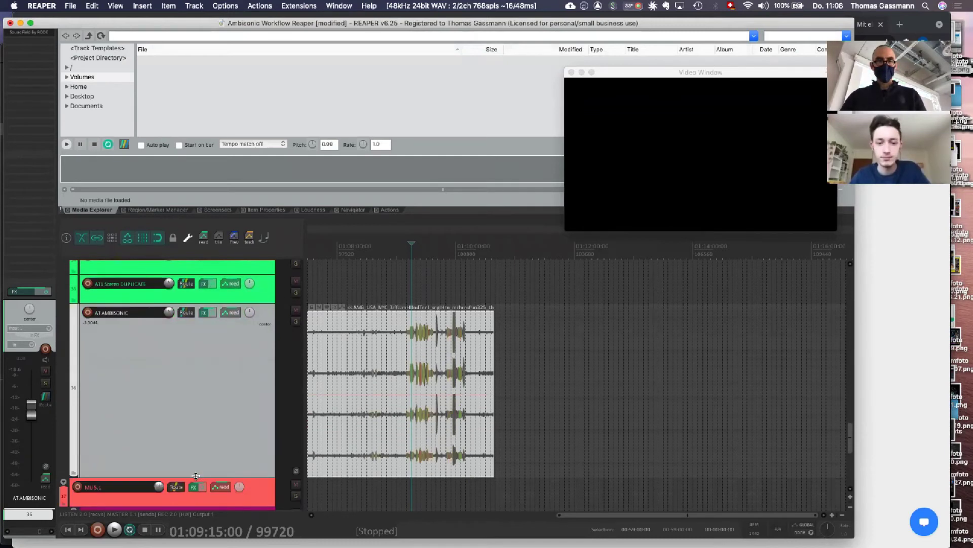
pyautogui.moveTo(196, 475); pyautogui.dragTo(204, 370)
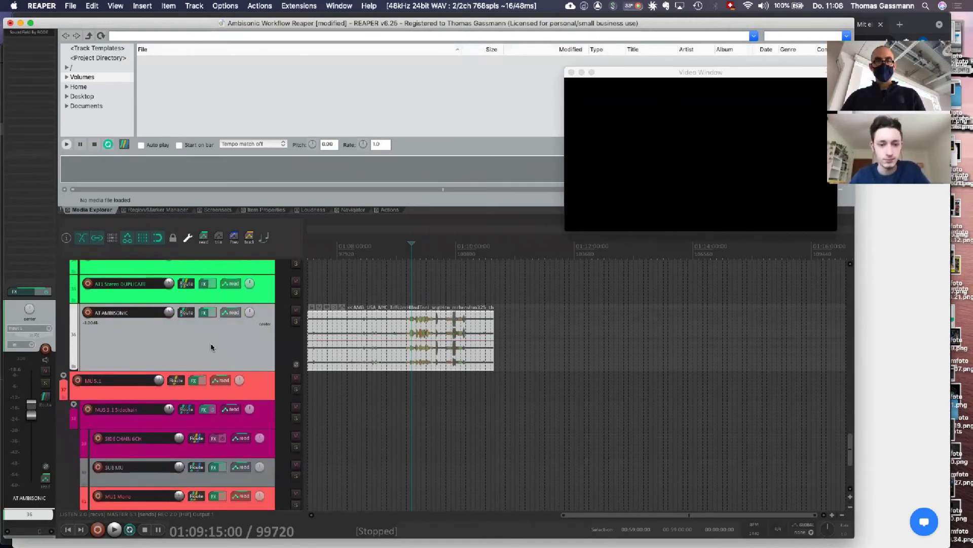
# - Duplicate the AT AMBISONIC track and delete the copied audio item from the new track
pyautogui.rightClick(212, 347)
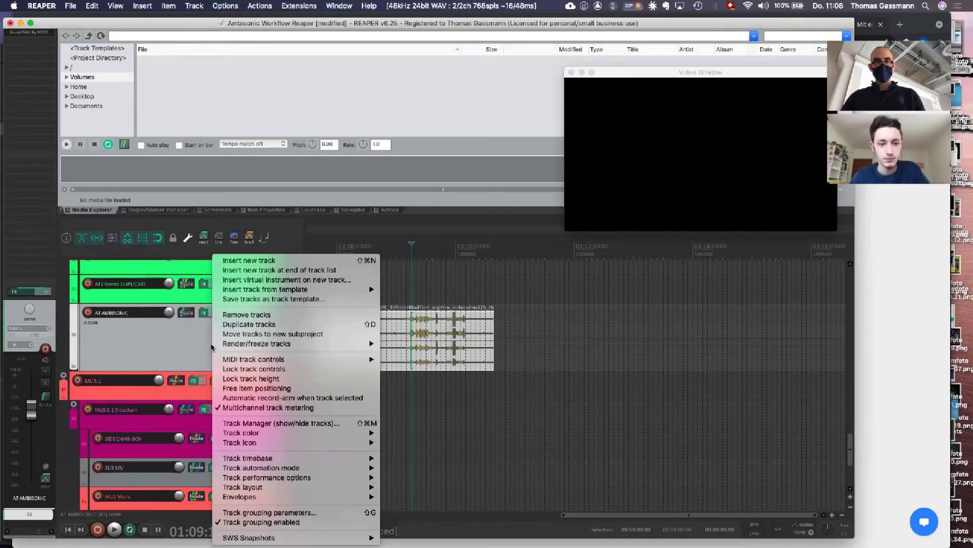
pyautogui.click(186, 346)
pyautogui.hotkey('shift', 'd')
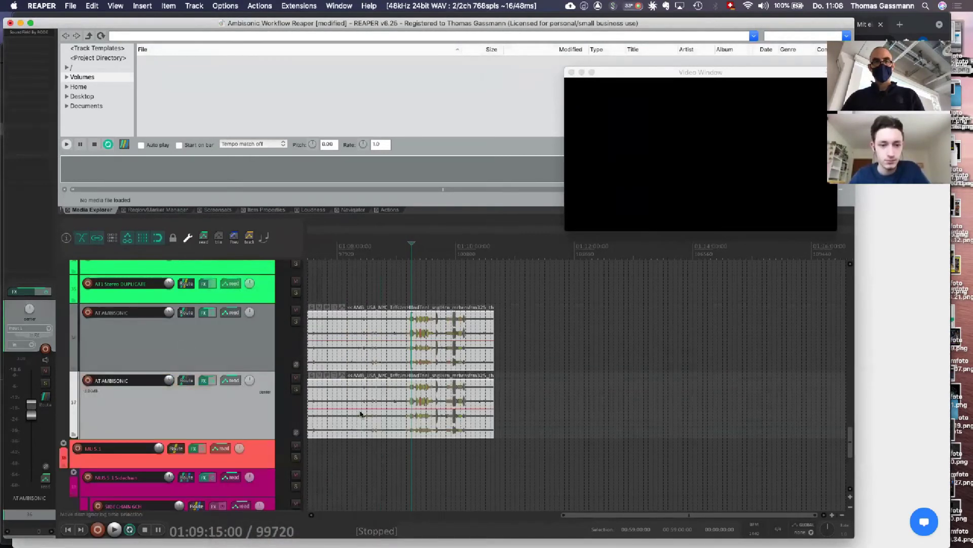
pyautogui.click(375, 400)
pyautogui.press('Delete')
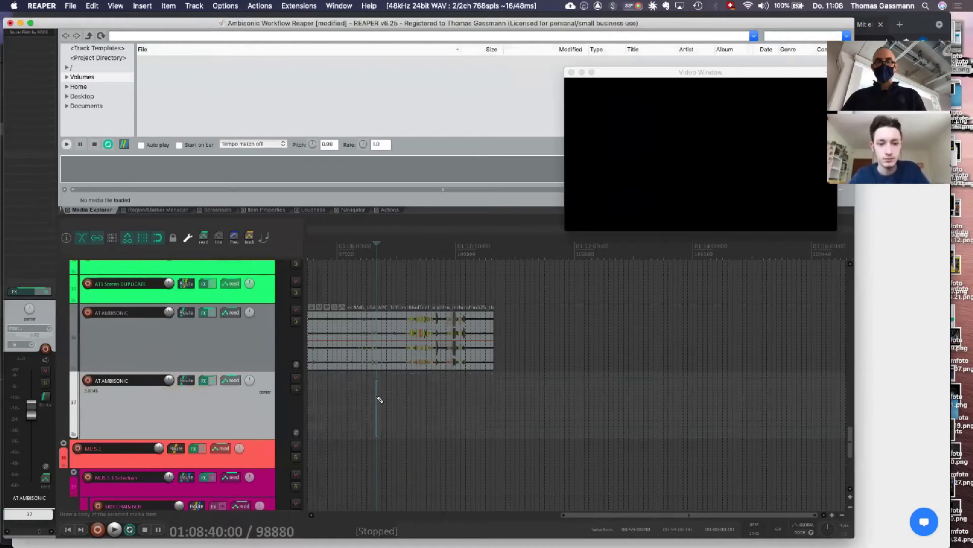
pyautogui.press('super+Tab')
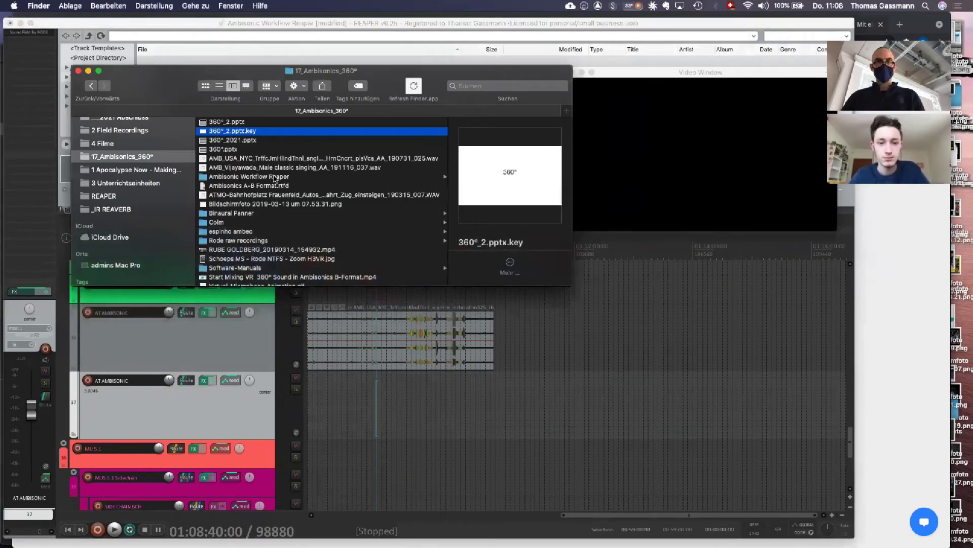
# - Place AMB_Vijayawada_Male classic singing_AA_191116_037.wav from Finder onto the new AT AMBISONIC track
pyautogui.moveTo(256, 168); pyautogui.dragTo(554, 427)
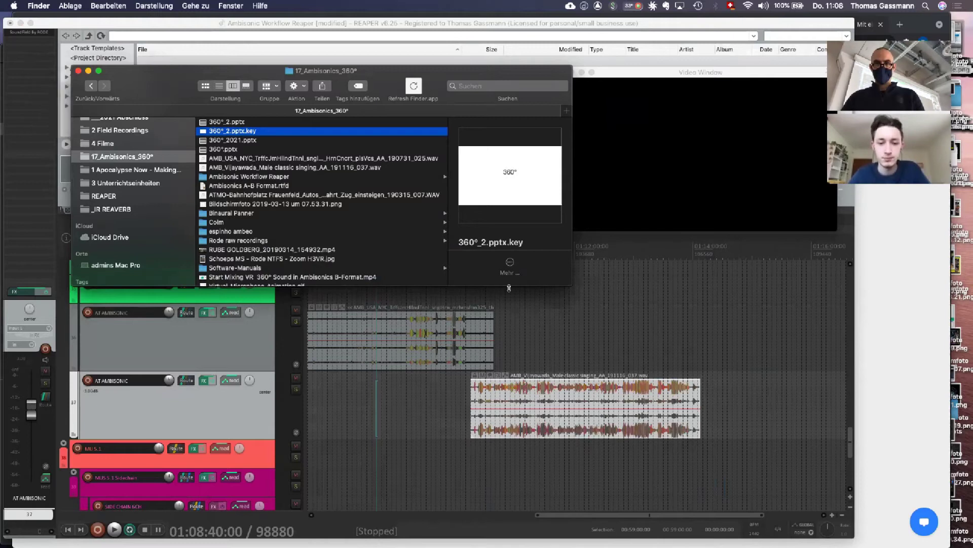
pyautogui.click(501, 332)
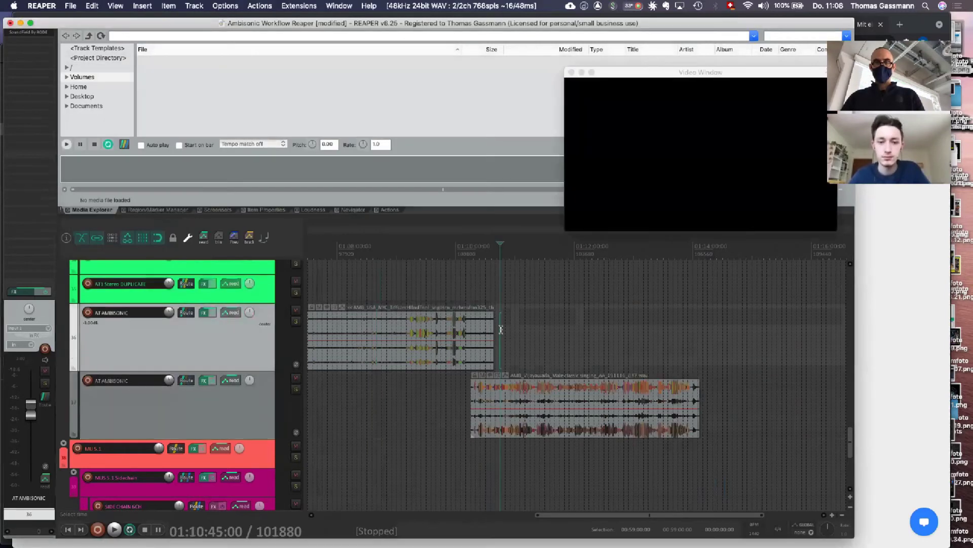
# - Solo track 37 and play the Vijayawada singing recording, zooming into the timeline
pyautogui.click(296, 389)
pyautogui.press('space')
pyautogui.scroll(3, 472, 415)
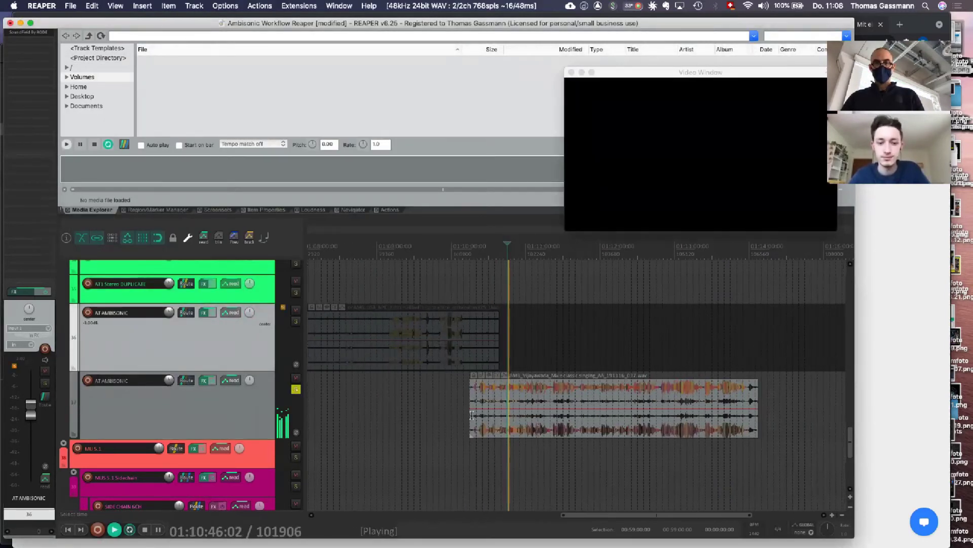
pyautogui.scroll(1, 471, 415)
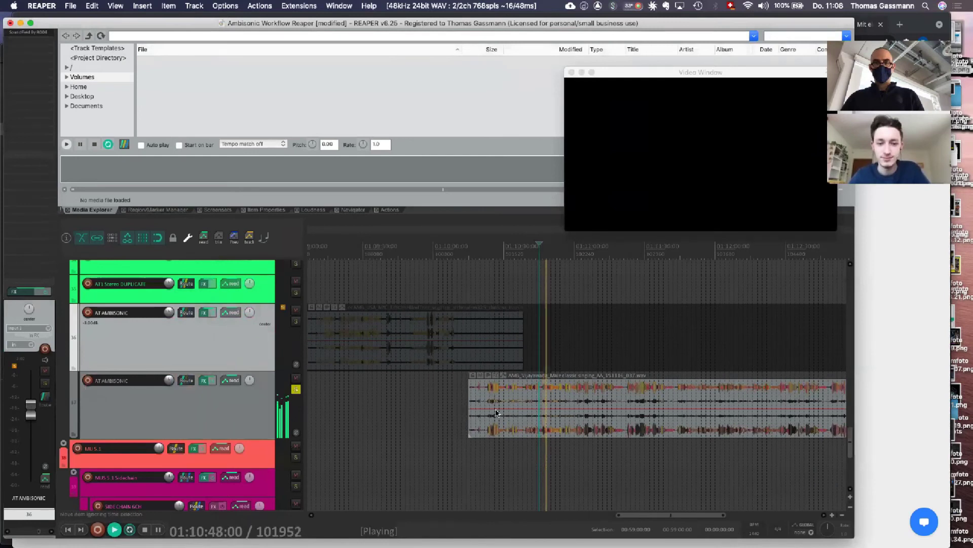
pyautogui.scroll(-1, 502, 402)
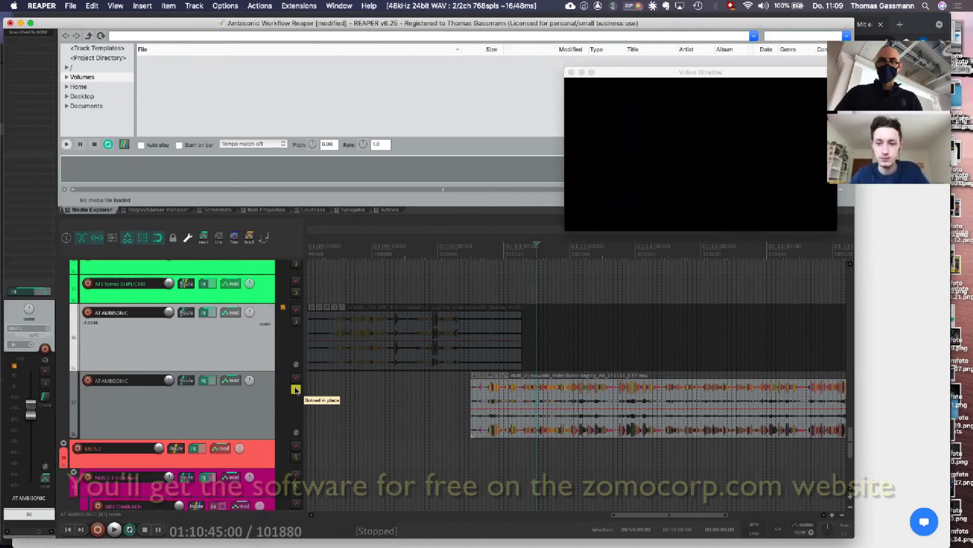
# - Unsolo track 37, launch ZOOM Ambisonics Player via Spotlight, and dismiss the new version notice
pyautogui.click(296, 389)
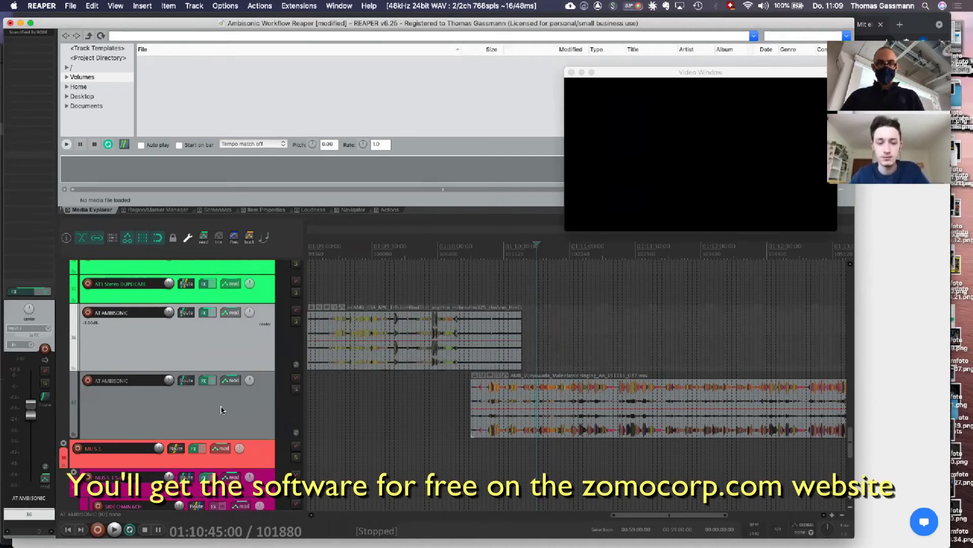
pyautogui.press('super+space')
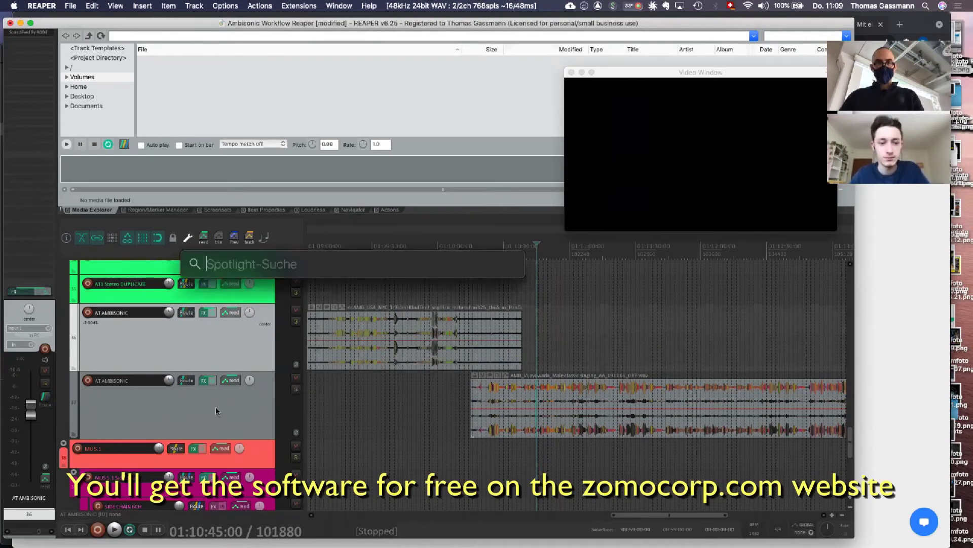
pyautogui.write('zoom')
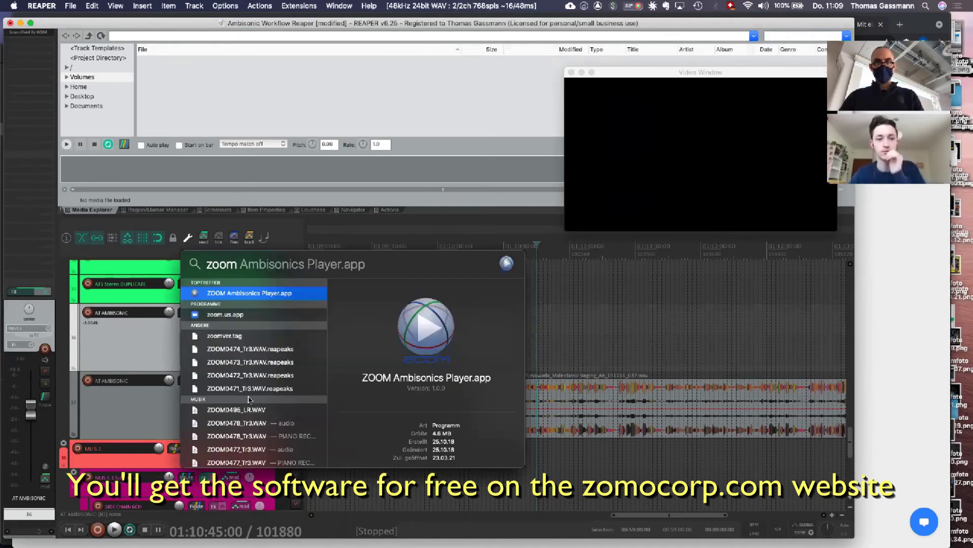
pyautogui.press('Return')
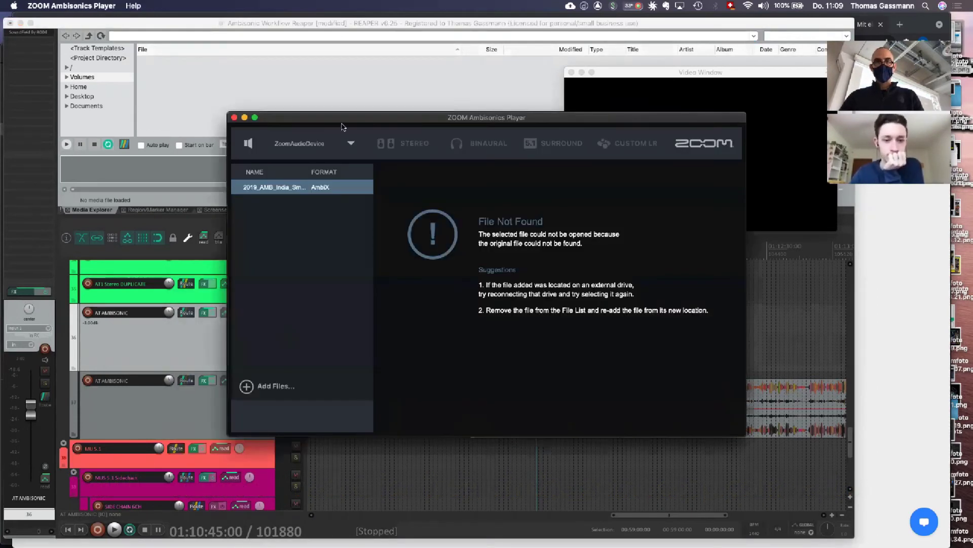
pyautogui.moveTo(334, 119); pyautogui.dragTo(173, 131)
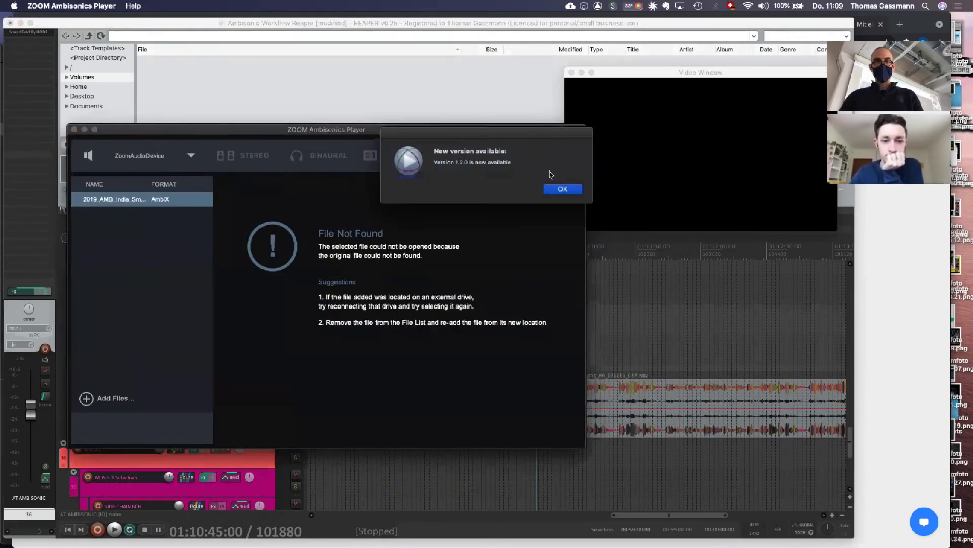
pyautogui.click(562, 188)
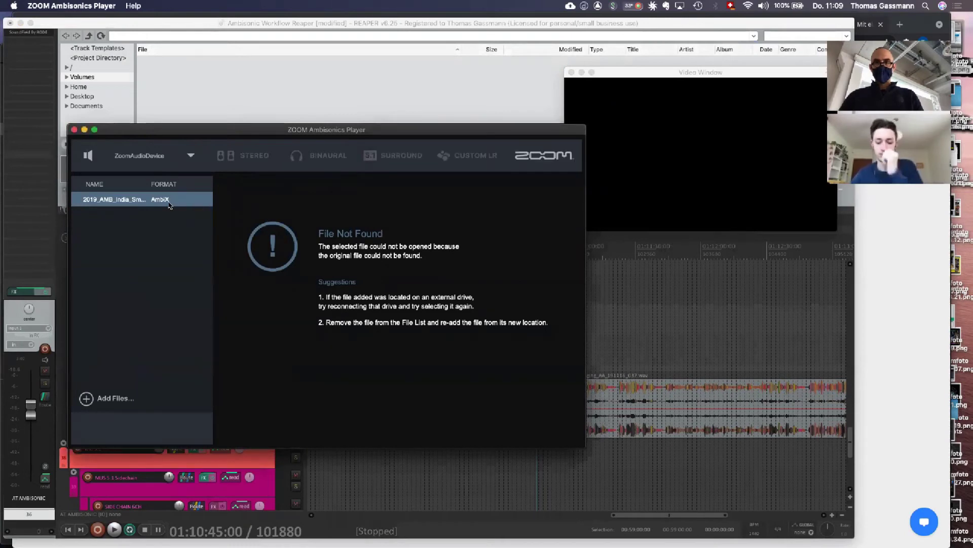
# - Remove the missing file from the player and load the AMB_Vijayawada wav from Finder
pyautogui.press('BackSpace')
pyautogui.press('super+Tab')
pyautogui.press('super+Tab')
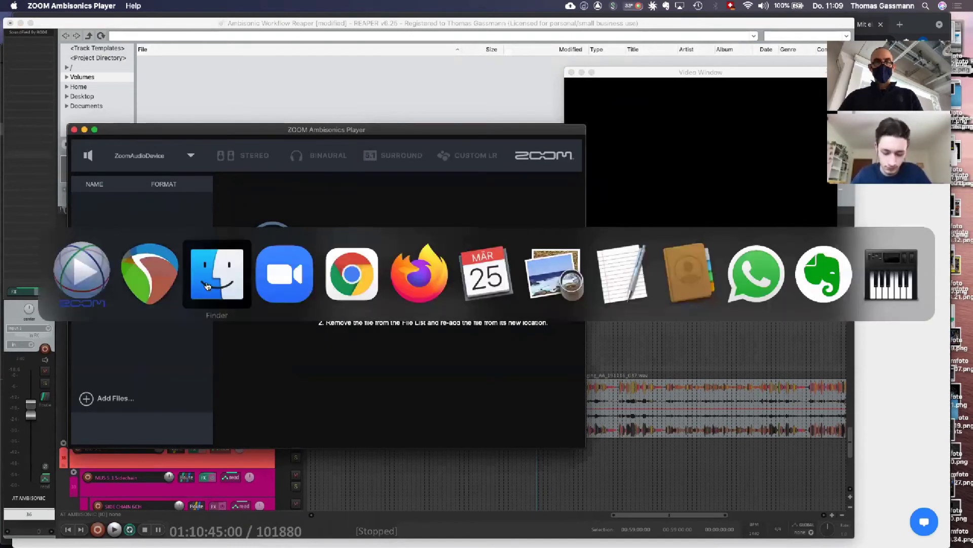
pyautogui.moveTo(155, 85); pyautogui.dragTo(462, 212)
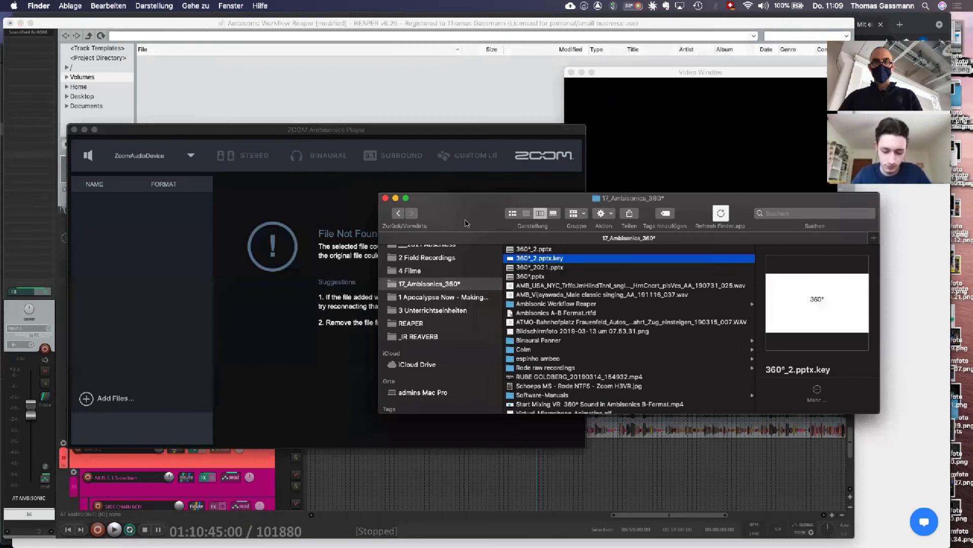
pyautogui.moveTo(537, 294); pyautogui.dragTo(162, 235)
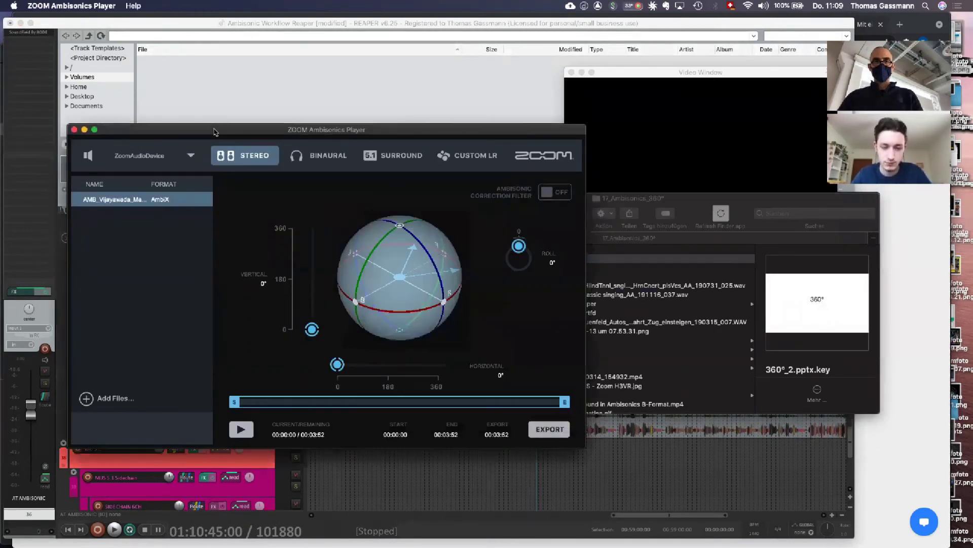
# - Trim the singing recording to 00:00:48–00:01:56, play it, and switch output to Binaural
pyautogui.click(216, 131)
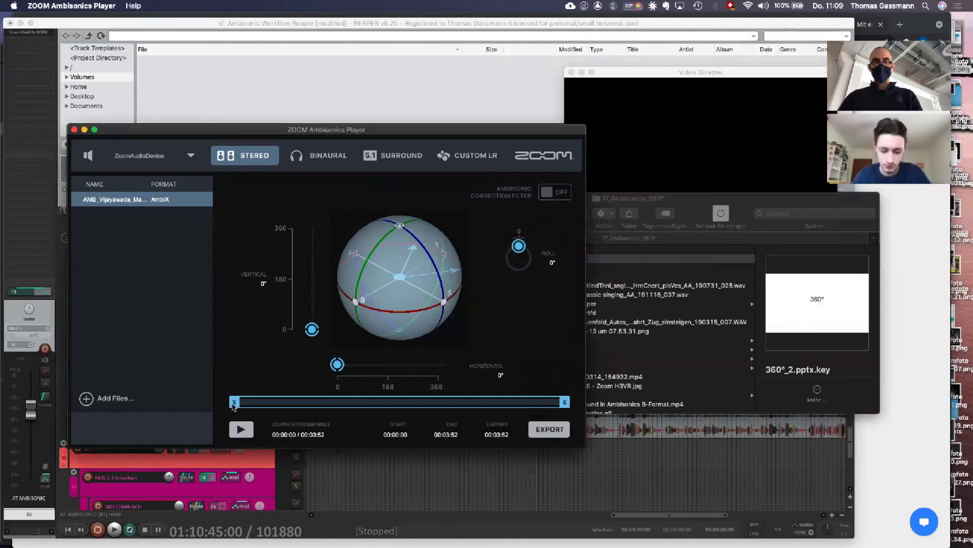
pyautogui.moveTo(235, 402); pyautogui.dragTo(303, 405)
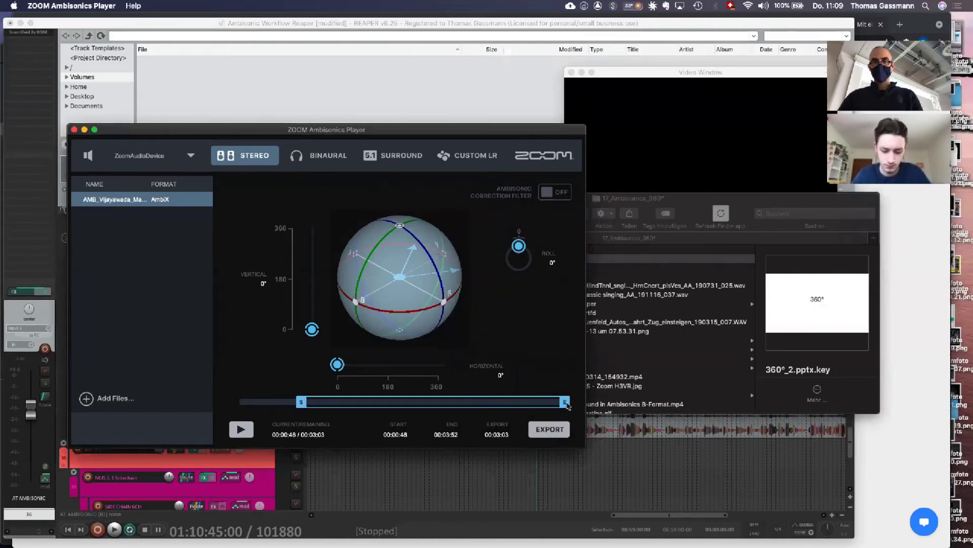
pyautogui.moveTo(565, 403); pyautogui.dragTo(400, 407)
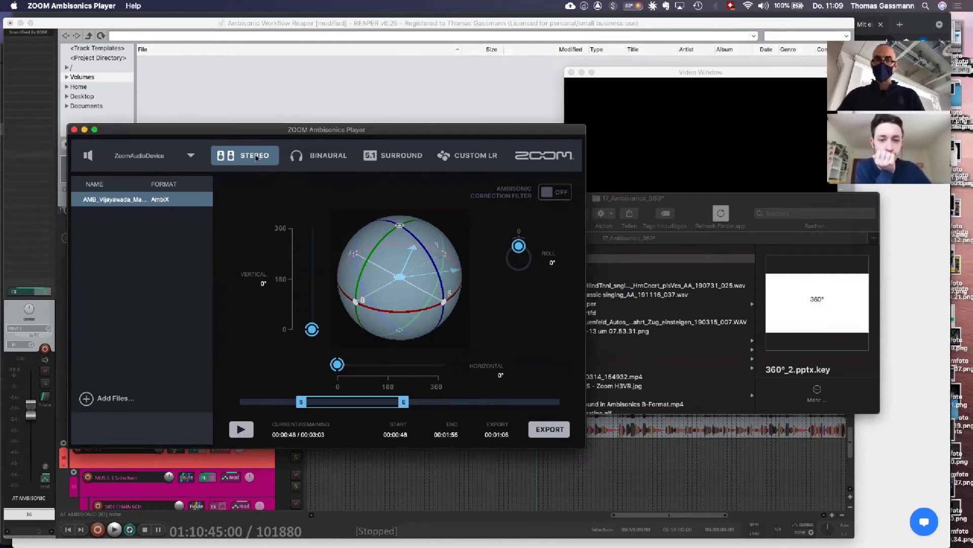
pyautogui.click(241, 429)
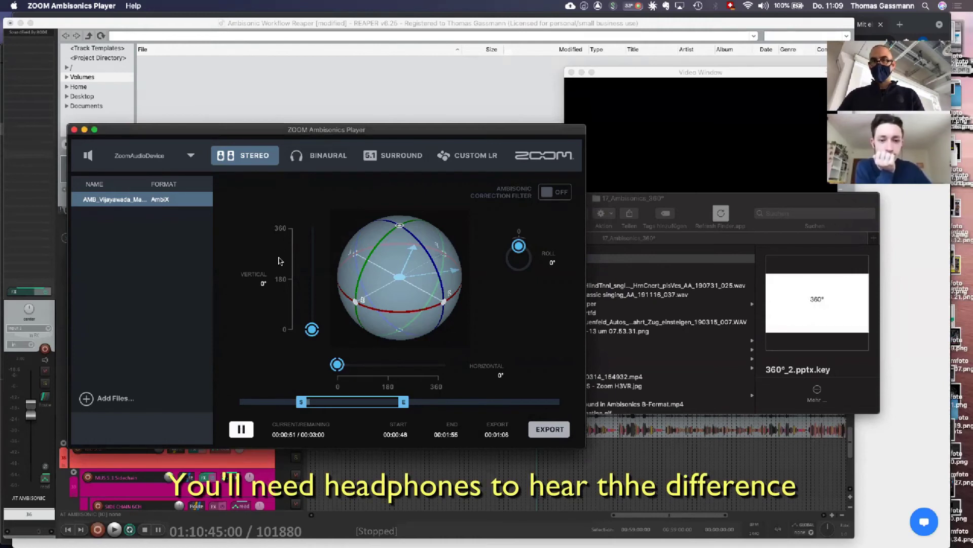
pyautogui.click(318, 157)
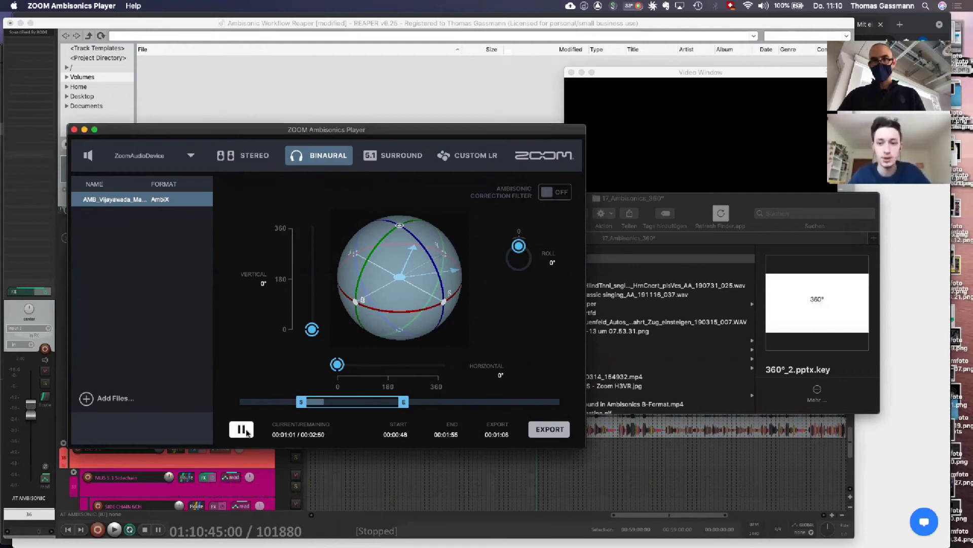
# - Pause and close ZOOM Ambisonics Player, then set REAPER's play position to 01:11:02
pyautogui.click(248, 431)
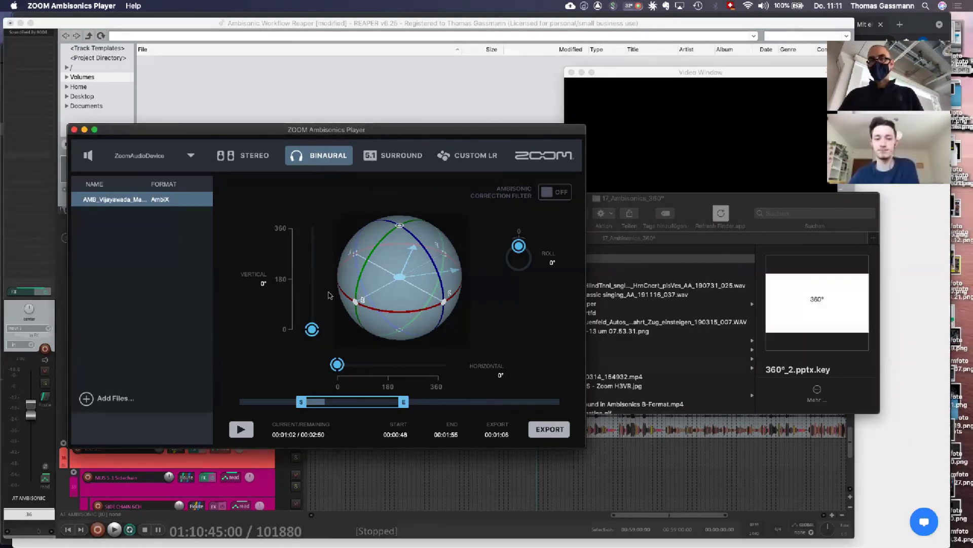
pyautogui.click(74, 130)
pyautogui.press('super+Tab')
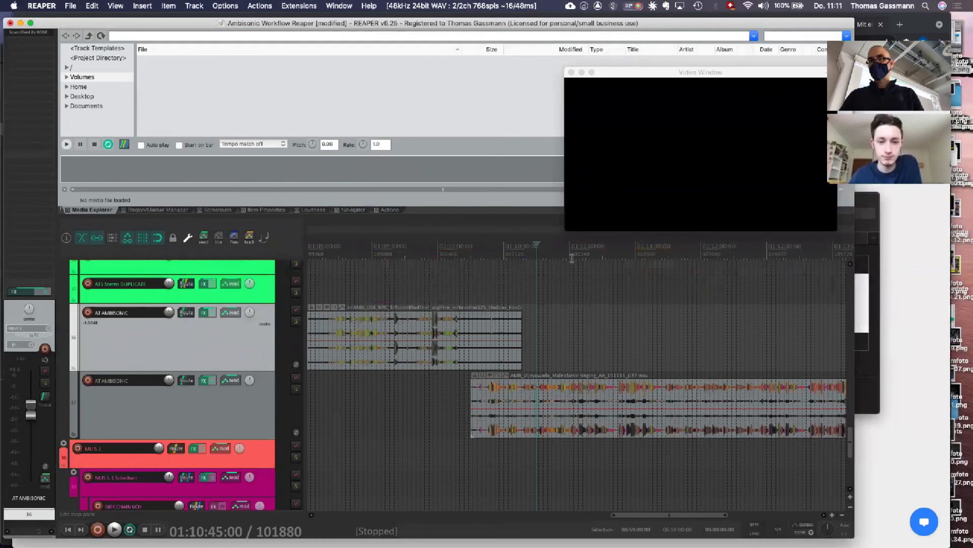
pyautogui.click(572, 258)
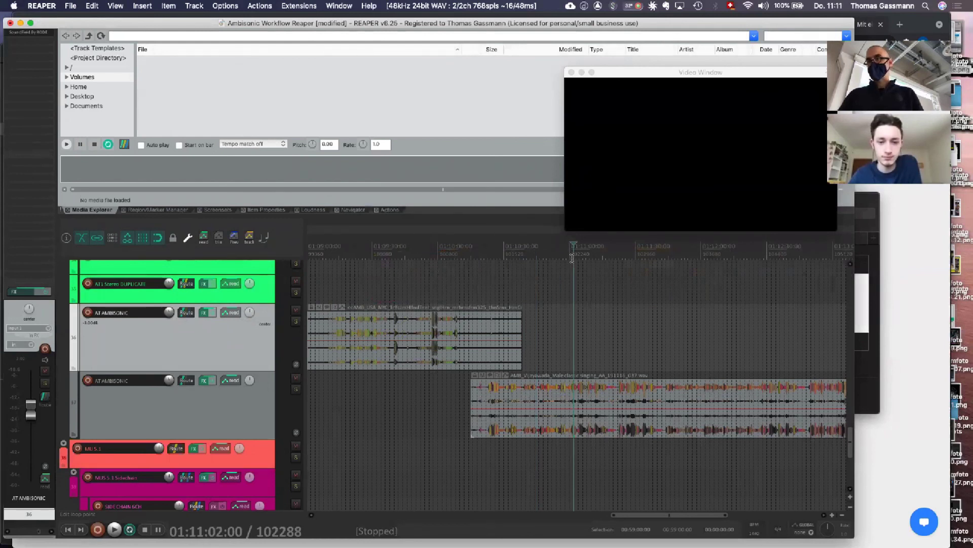